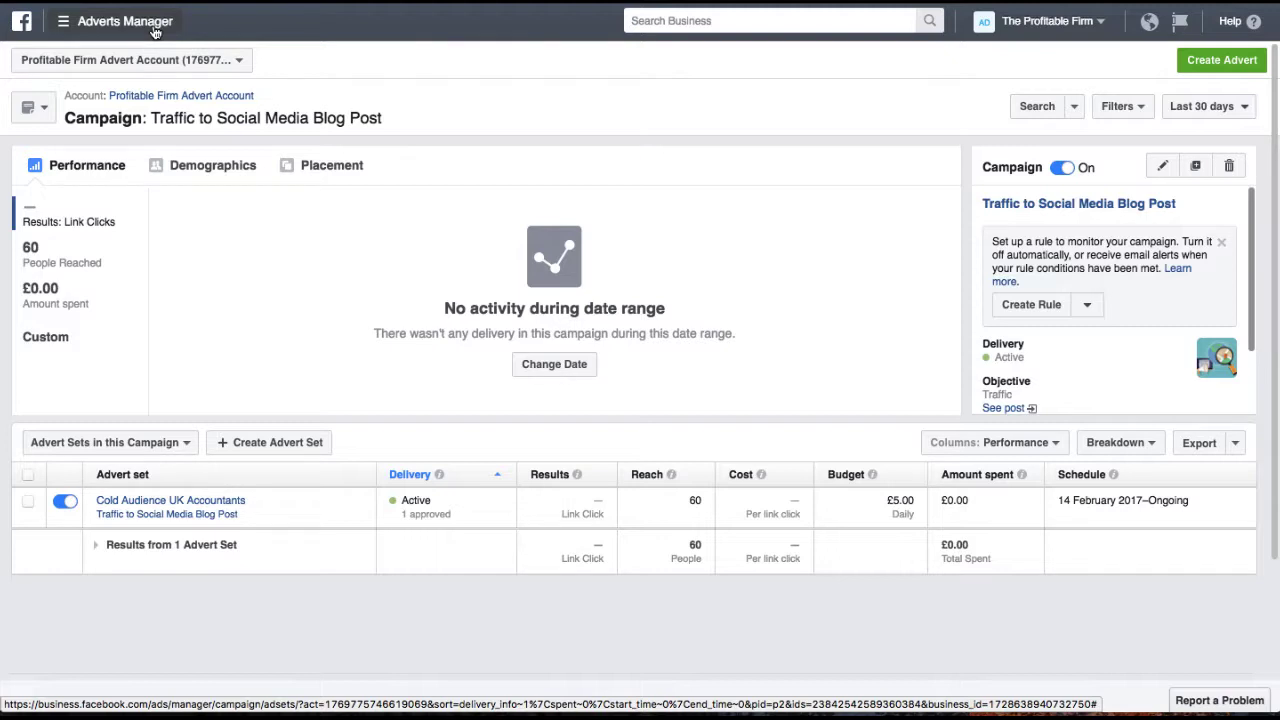
- Switch from Adverts Manager to Power Editor
left_click(155, 30)
left_click(157, 335)
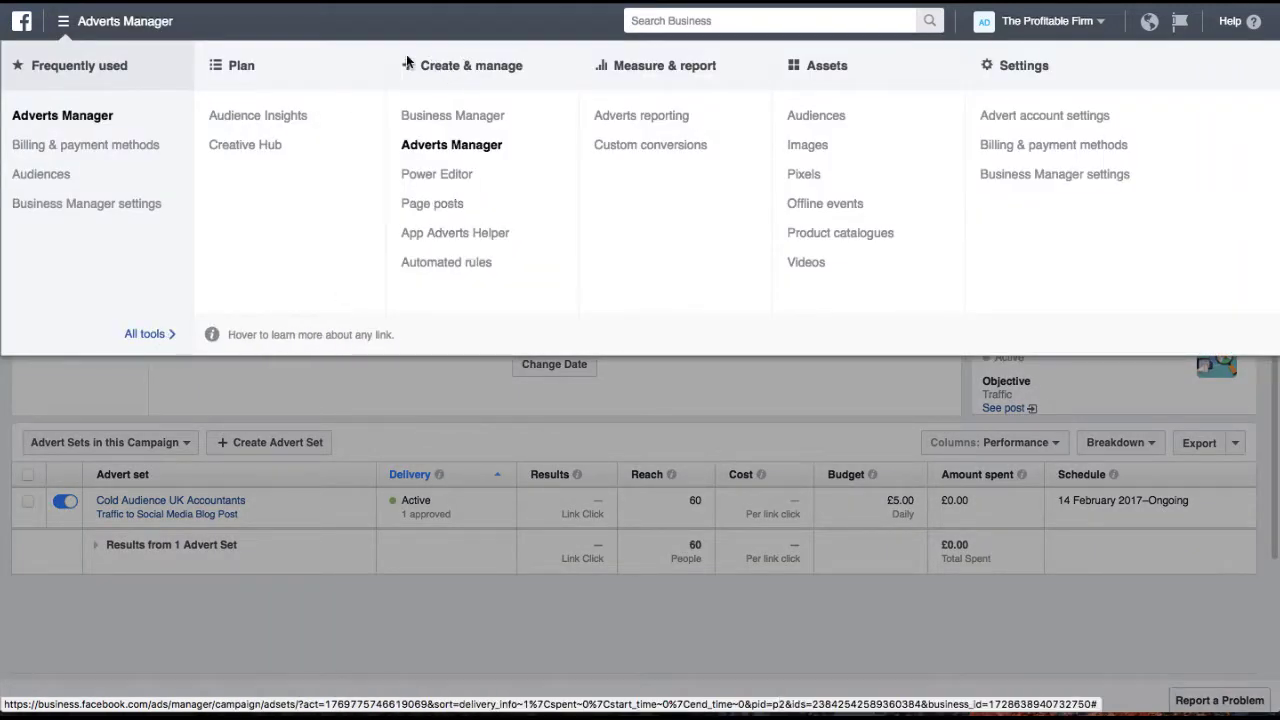
left_click(442, 178)
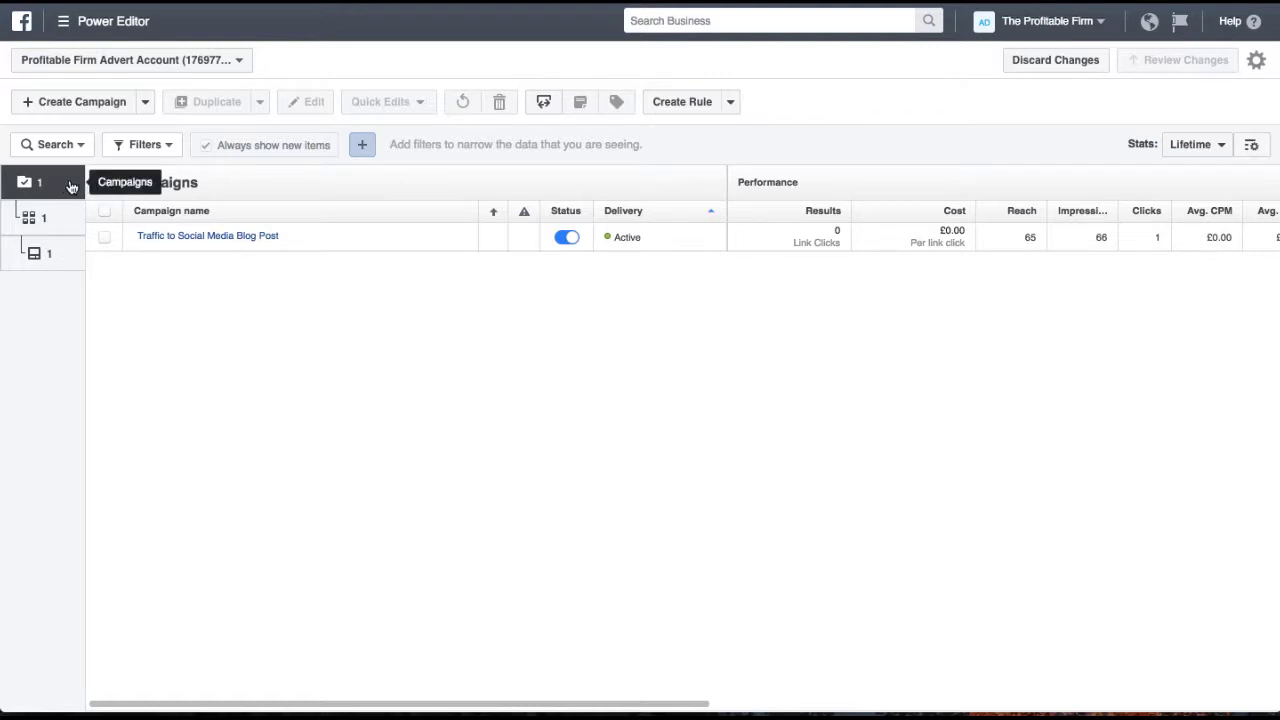
- Open the advert in the Cold Audience UK Accountants advert set of the Traffic to Social Media Blog Post campaign for editing
left_click(222, 238)
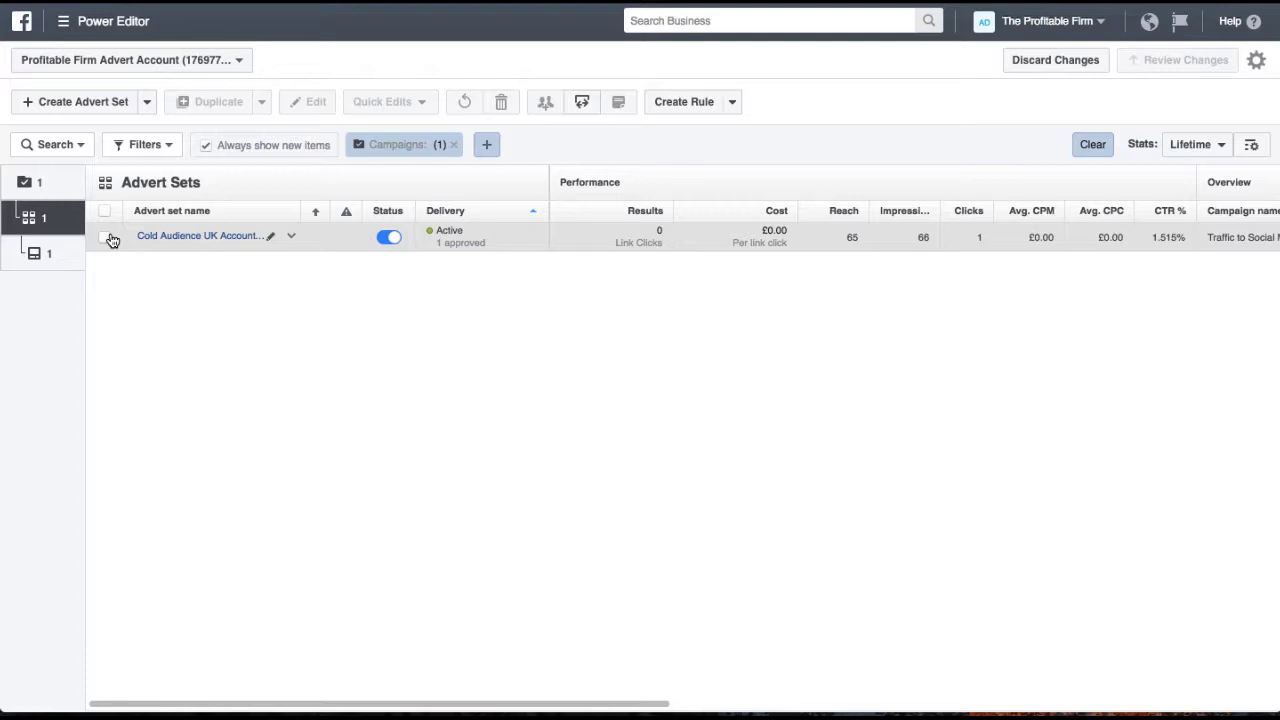
left_click(167, 237)
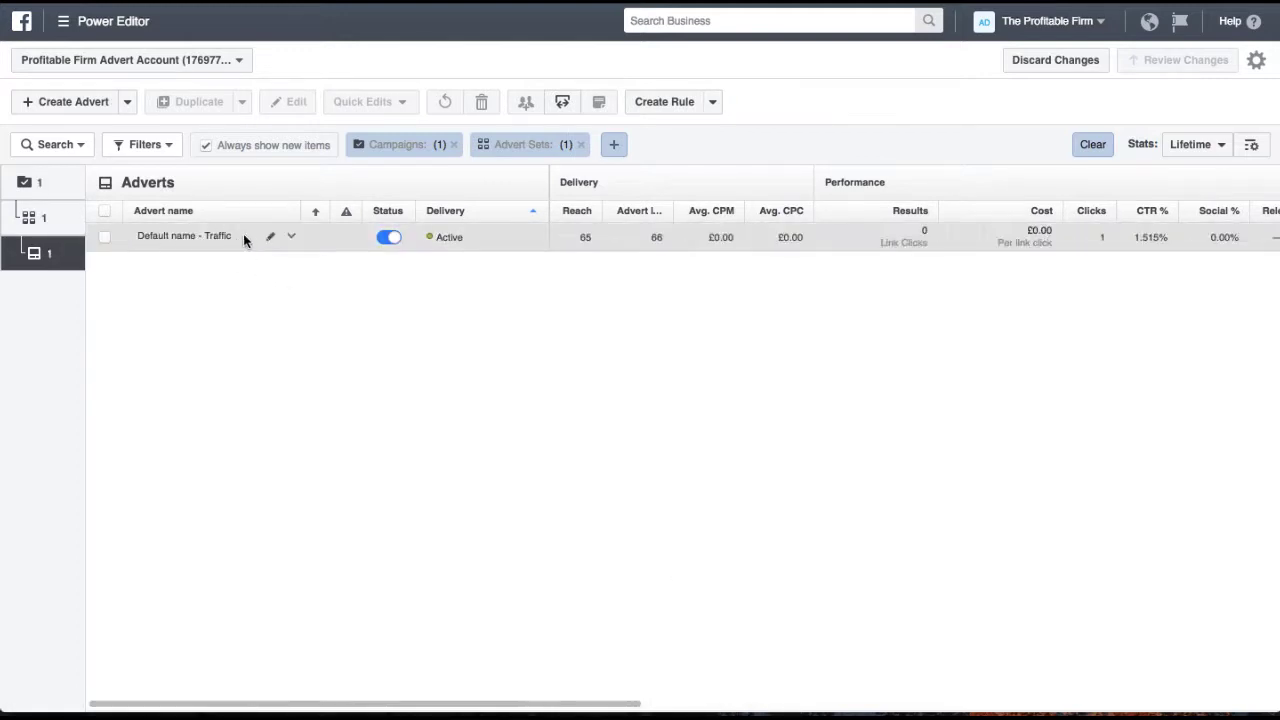
left_click(291, 236)
left_click(291, 236)
left_click(291, 237)
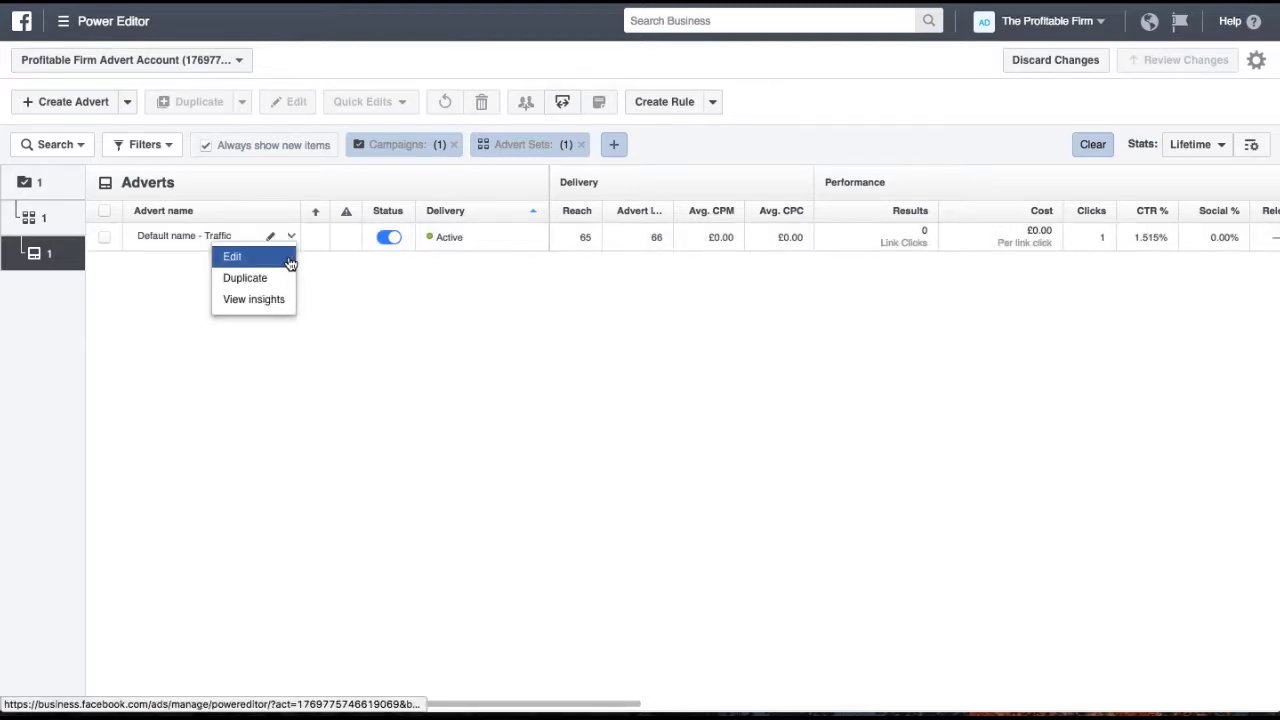
left_click(289, 258)
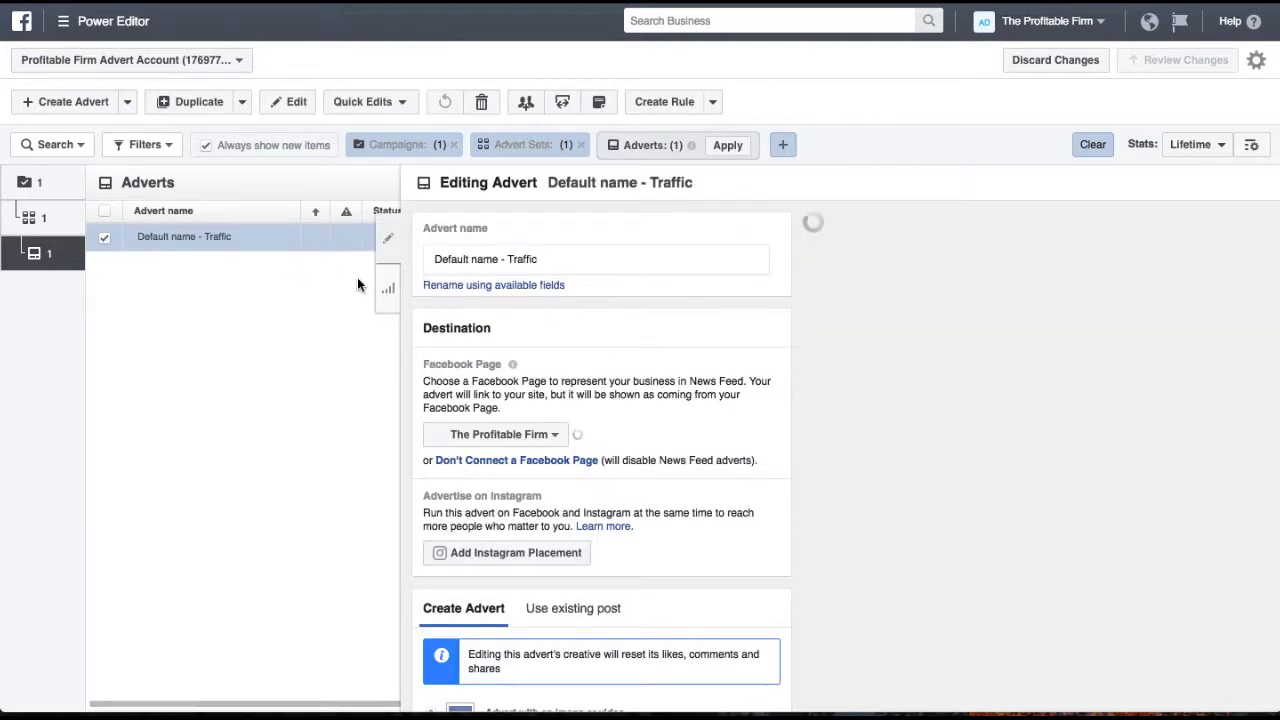
- Rename the advert as "Advert A"
left_click(571, 258)
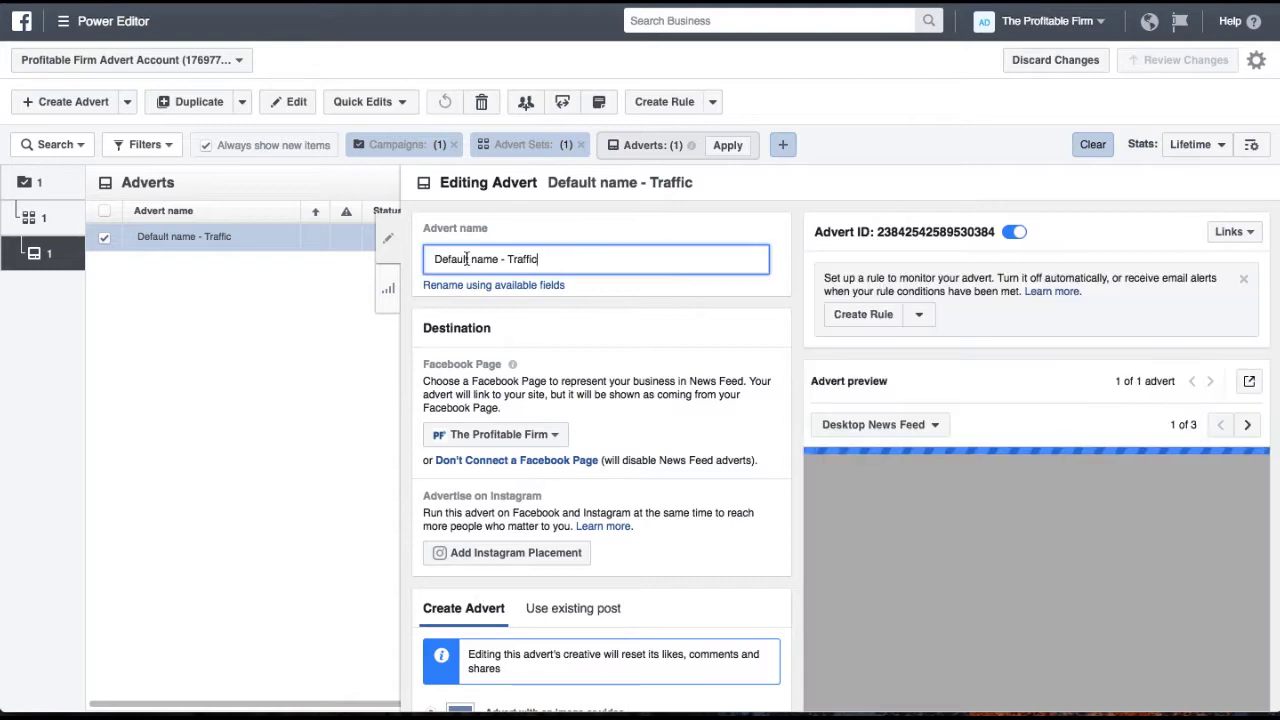
triple_click(466, 259)
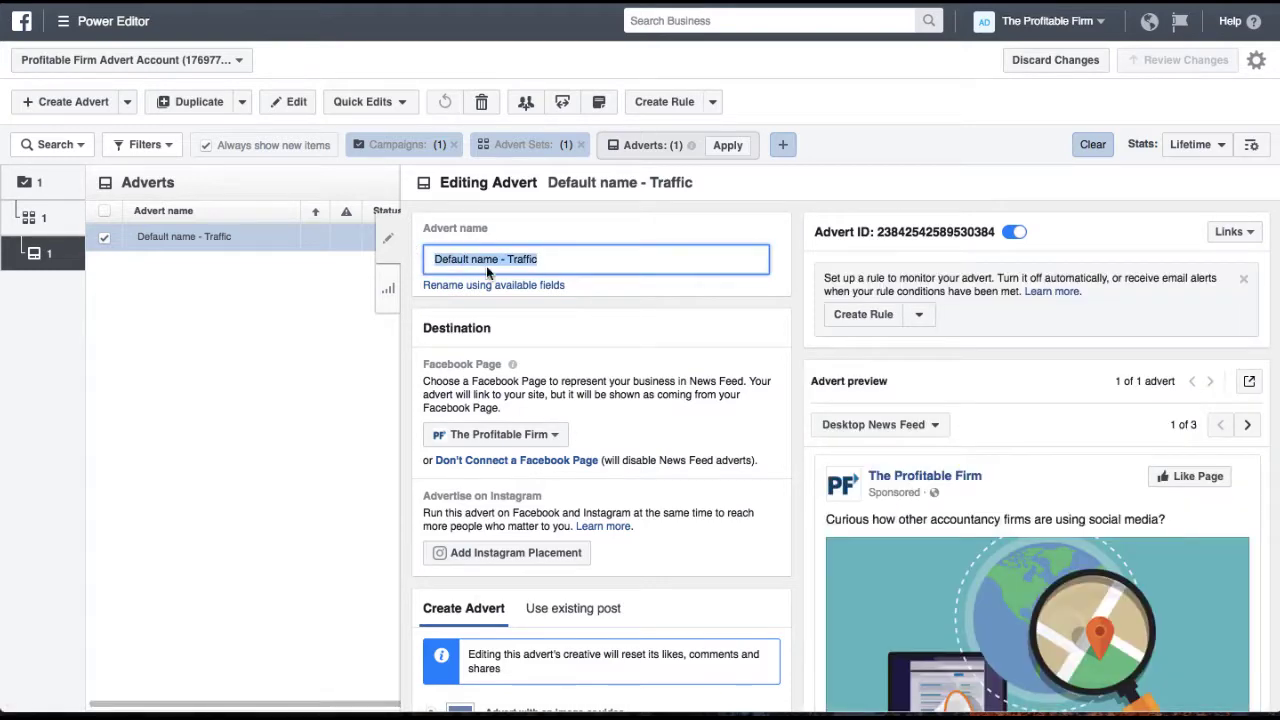
scroll(606, 349, "down", 2)
scroll(605, 350, "up", 1)
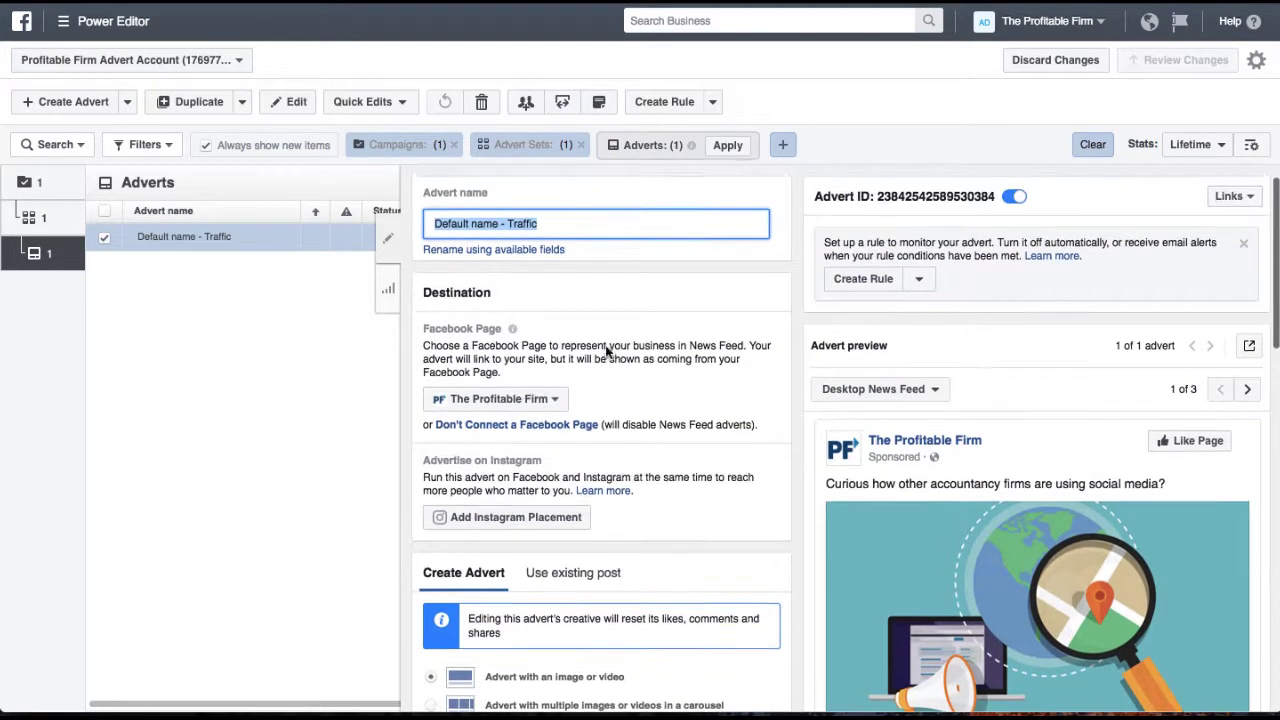
scroll(606, 350, "down", 1)
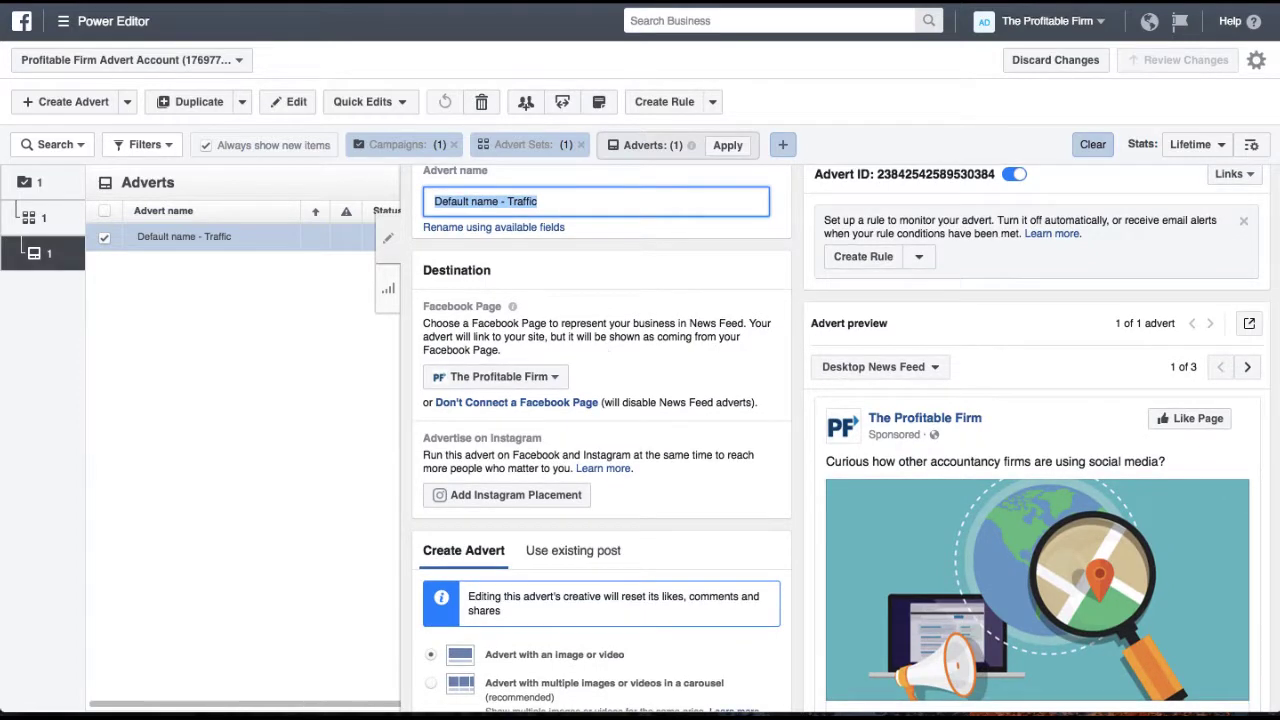
type("Advert A")
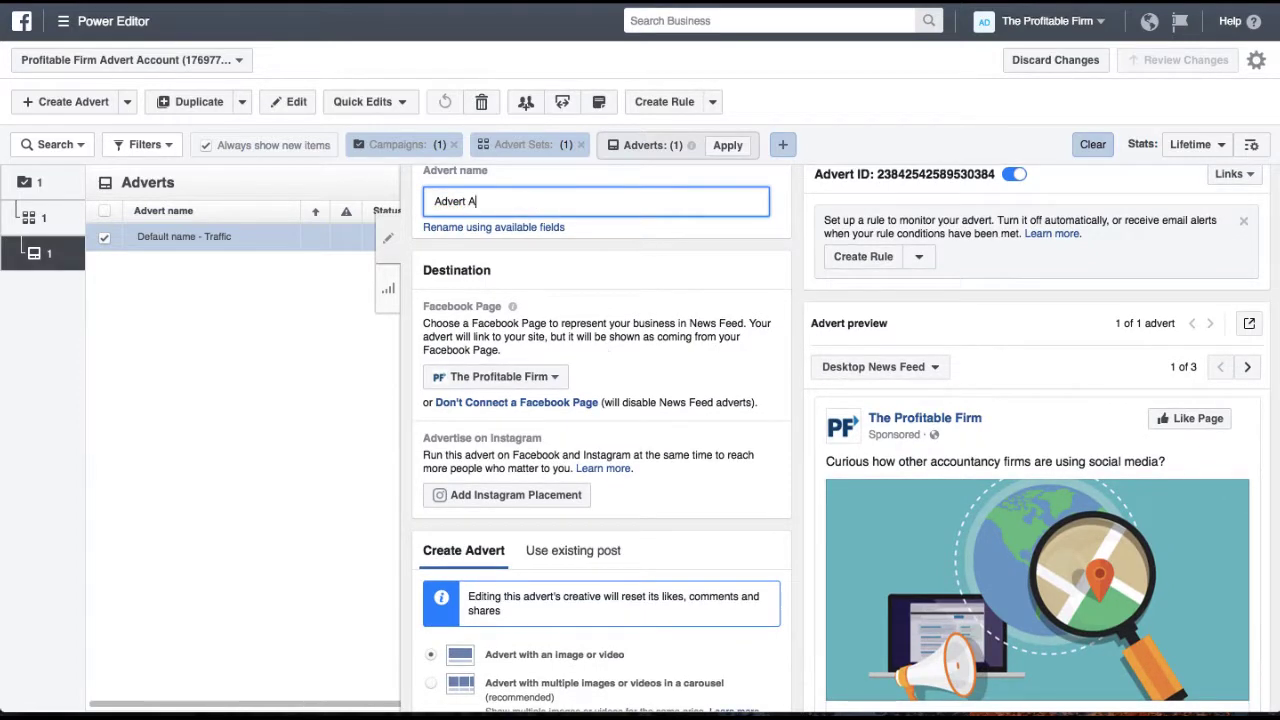
scroll(733, 372, "down", 5)
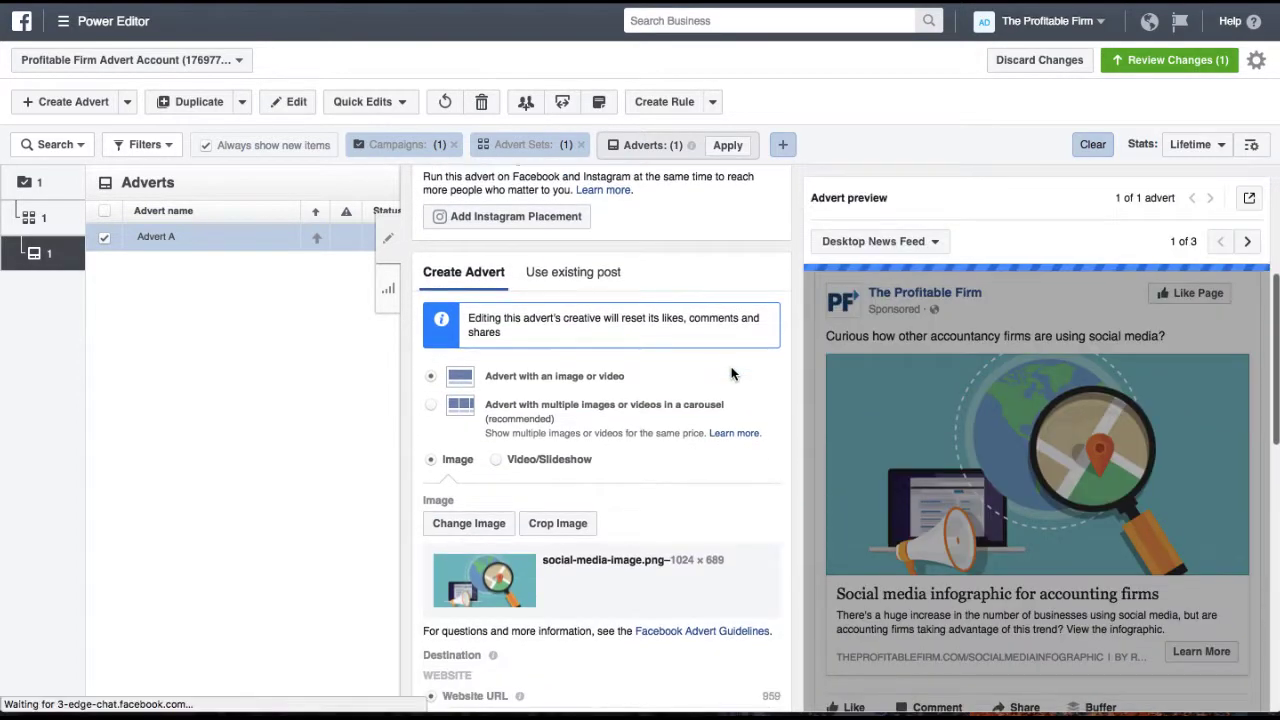
scroll(731, 374, "up", 1)
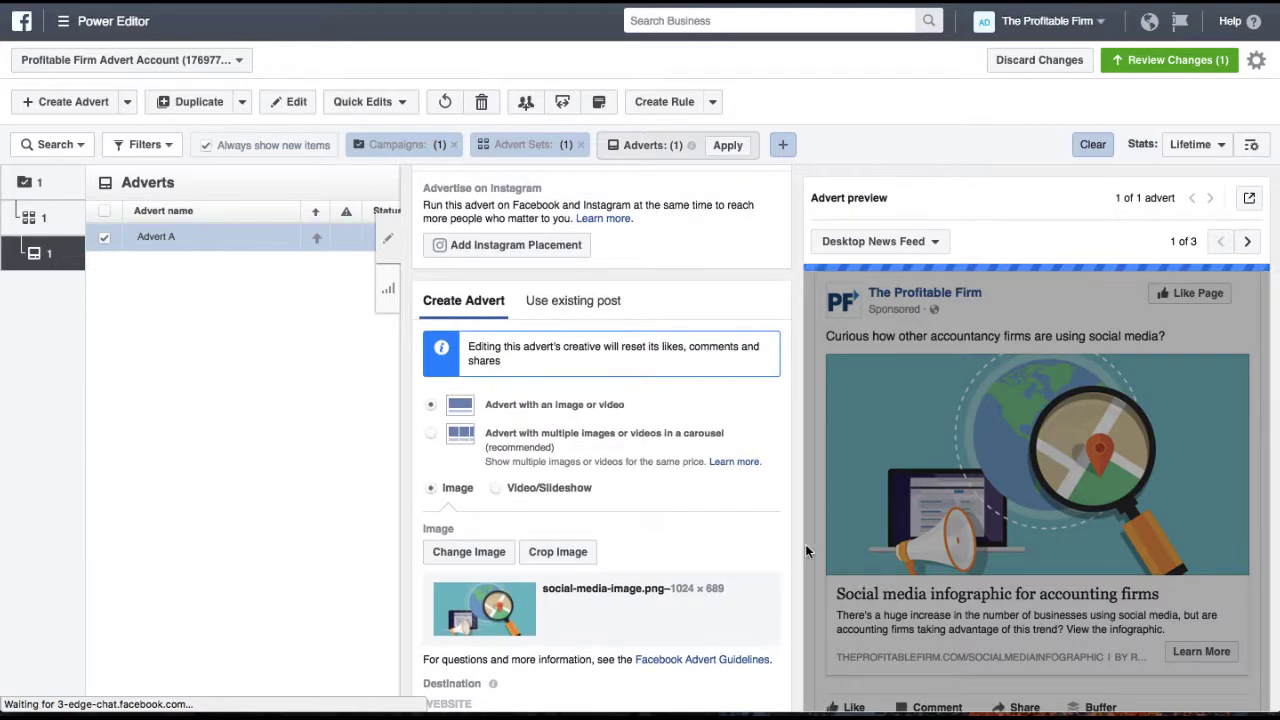
scroll(600, 290, "up", 5)
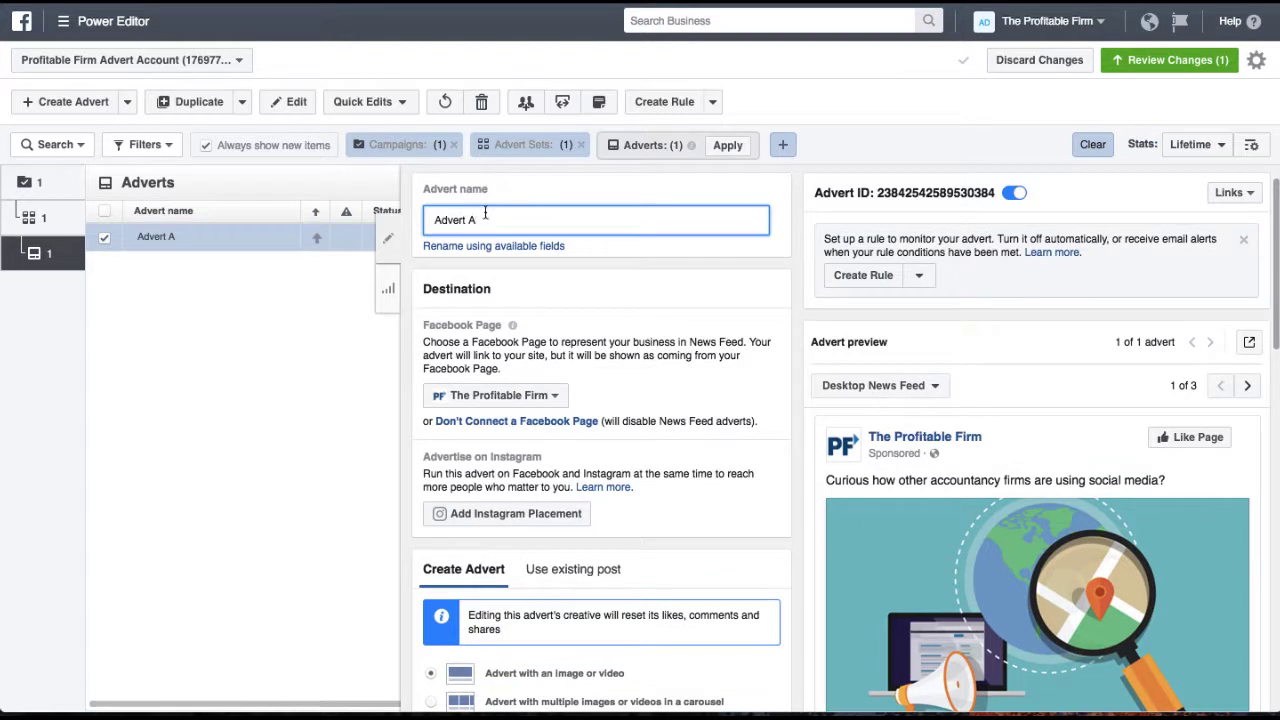
- Rename the advert as "Social Media Infographic Blog Post - Advert A" and close its editing pane
triple_click(484, 220)
type("Social Media")
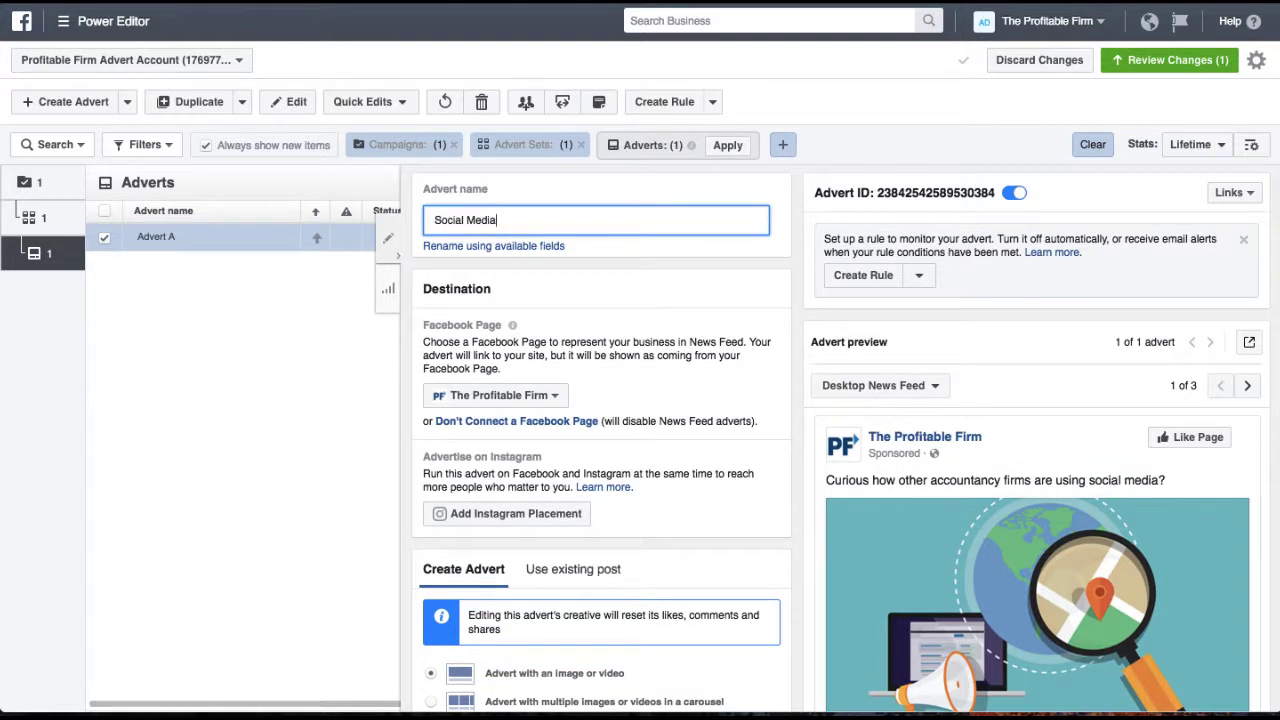
type(" Infographic Blog P")
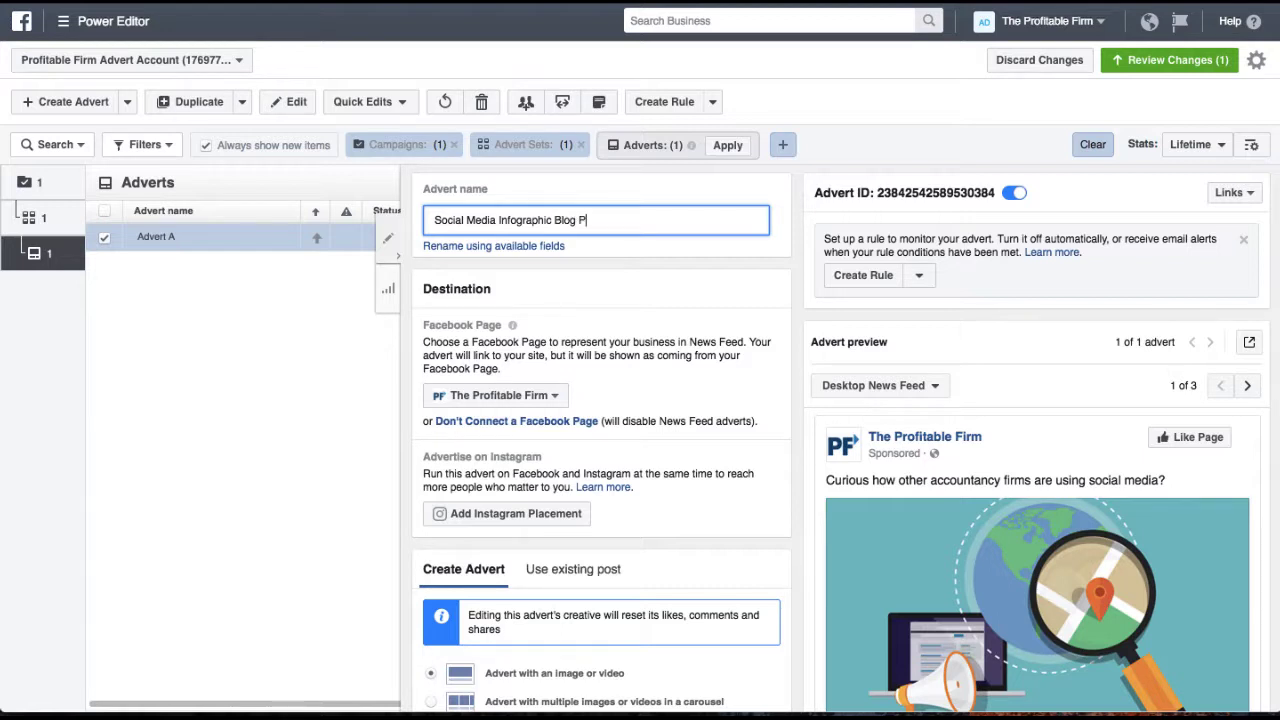
type("ost - Image")
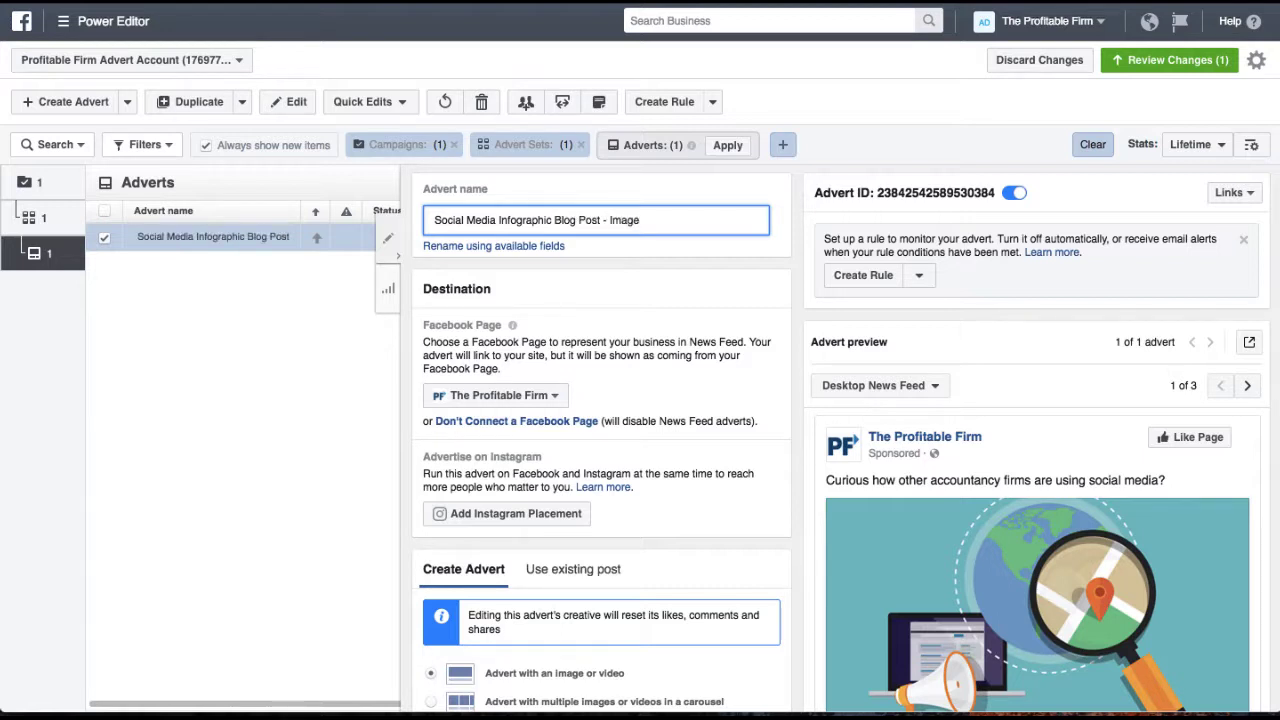
key("BackSpace")
key("BackSpace")
key("BackSpace")
key("BackSpace")
key("BackSpace")
type("A")
type("vvert A ")
type("-")
key("BackSpace")
key("BackSpace")
scroll(564, 368, "down", 1)
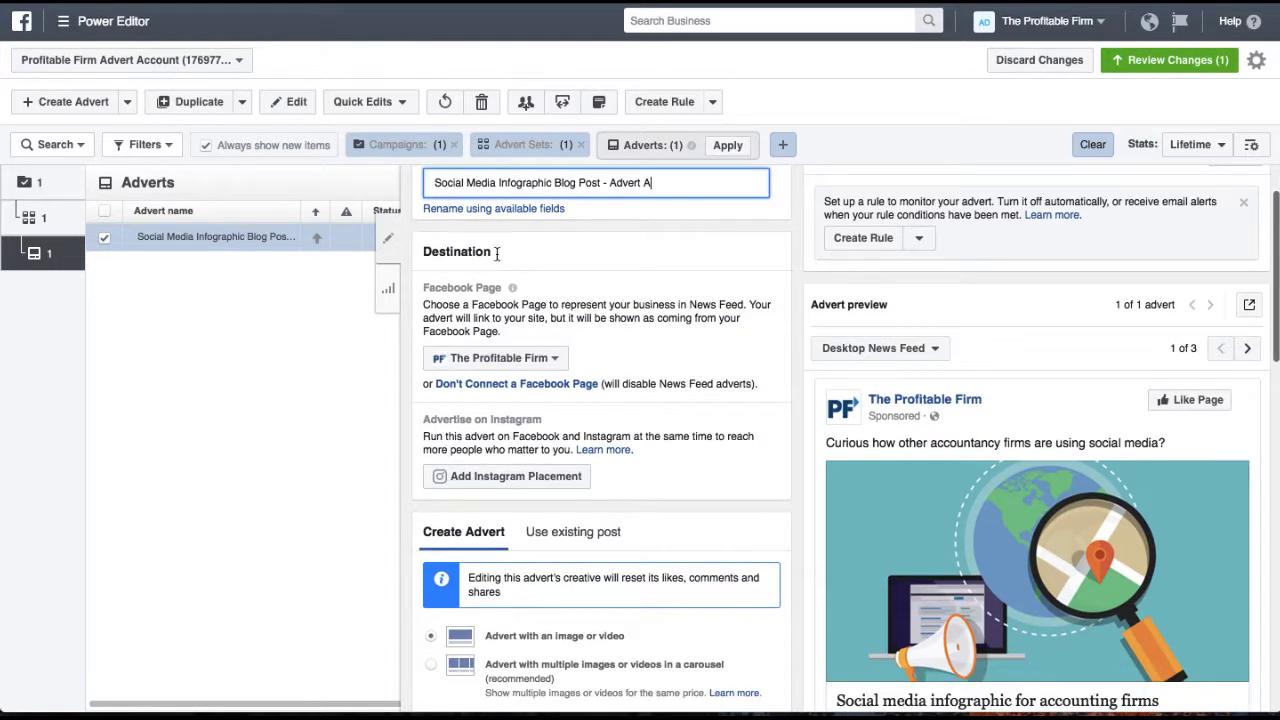
left_click(398, 260)
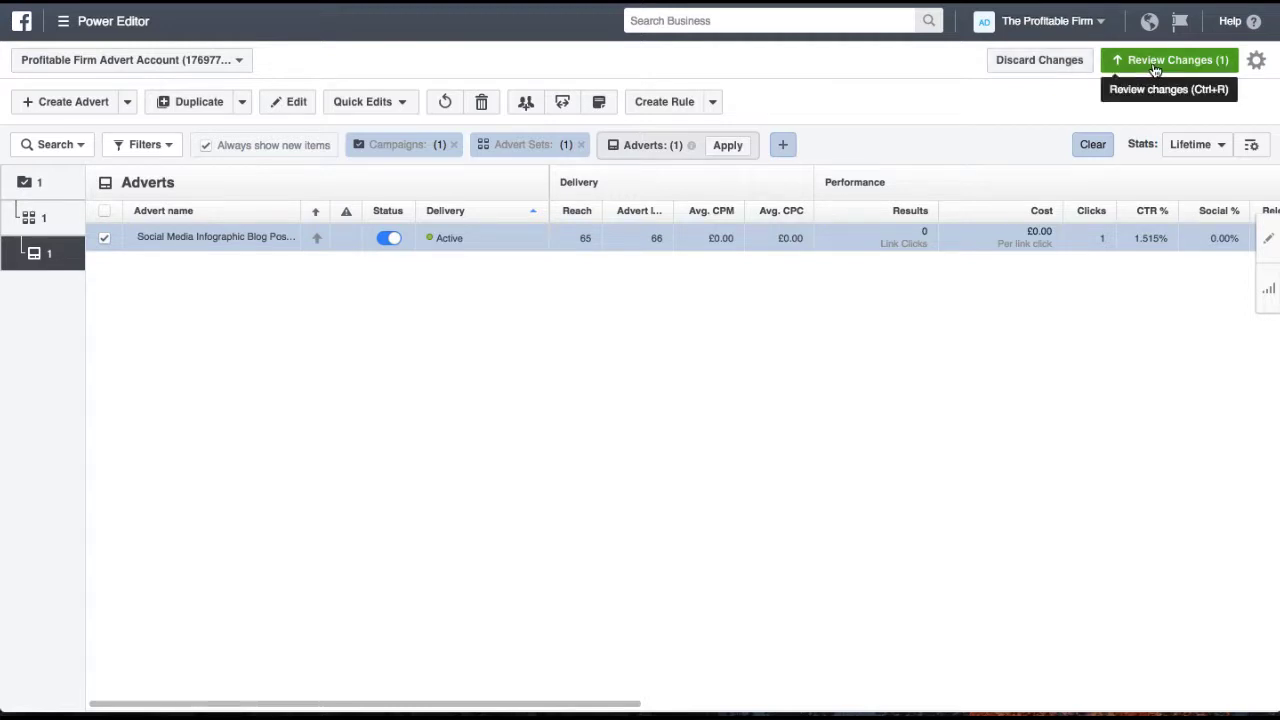
- Create 3 duplicates of the Advert A advert, keeping the same campaign
mouse_move(189, 243)
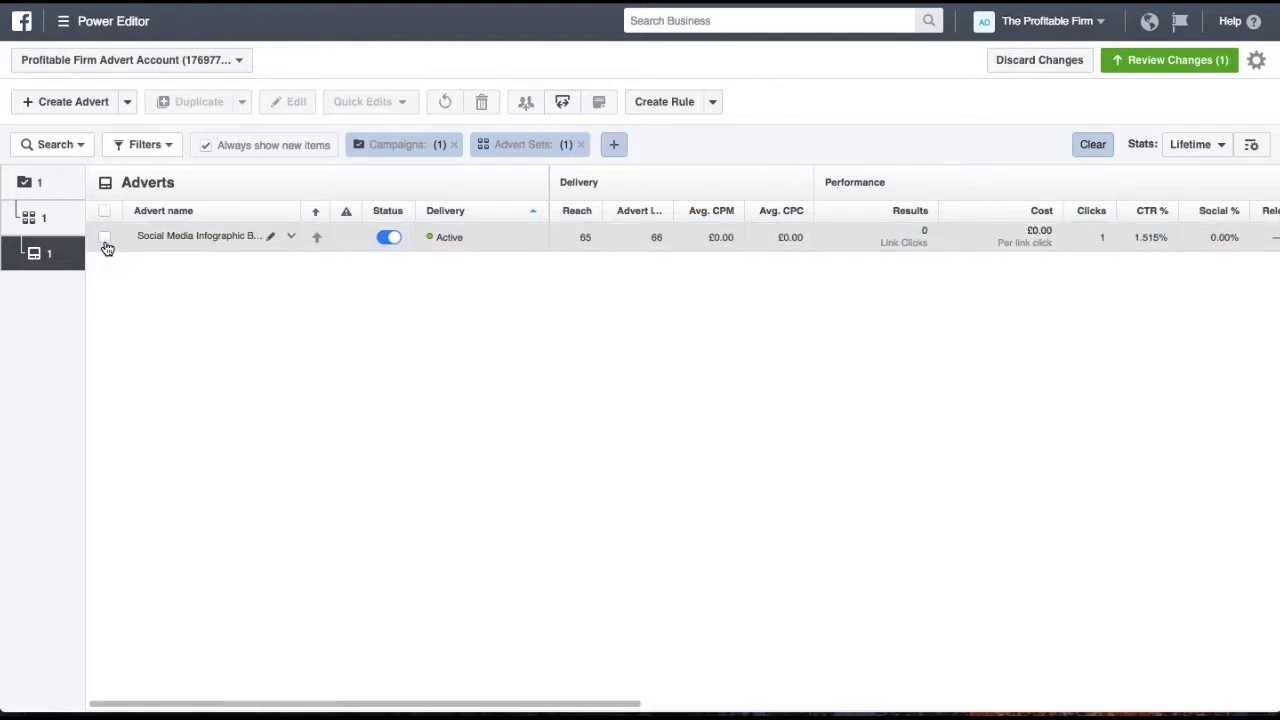
left_click(104, 237)
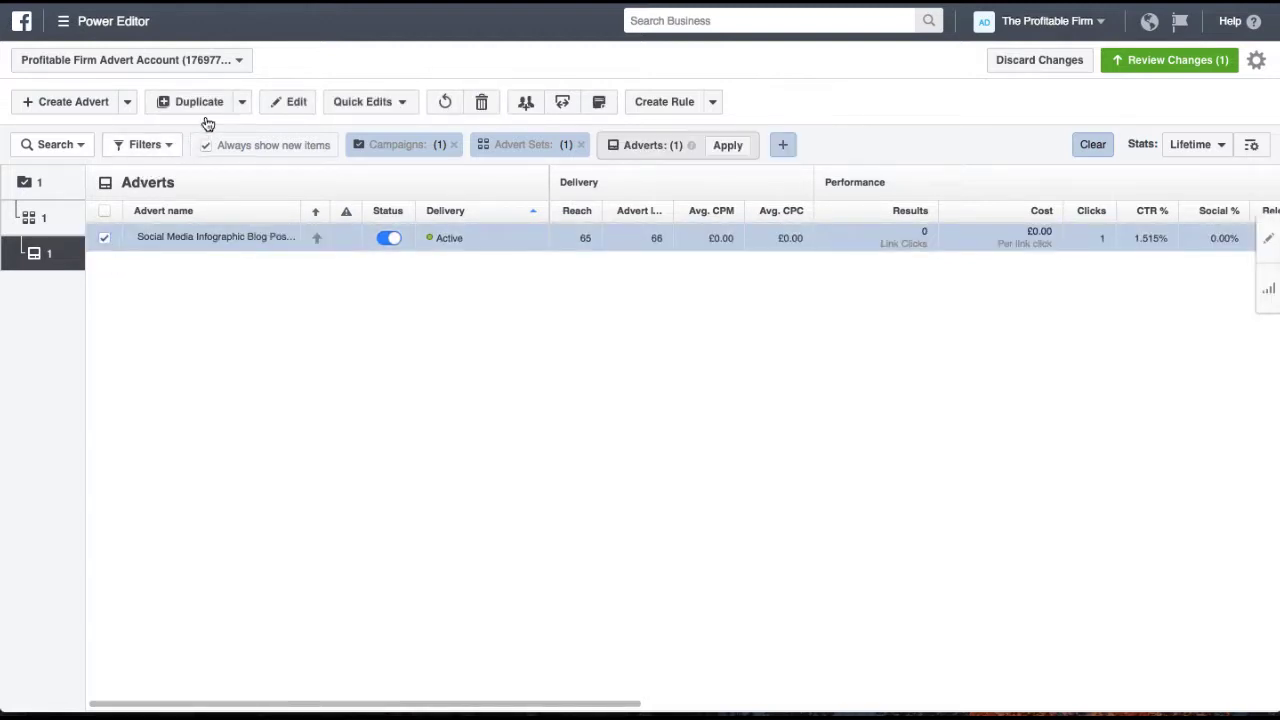
left_click(243, 103)
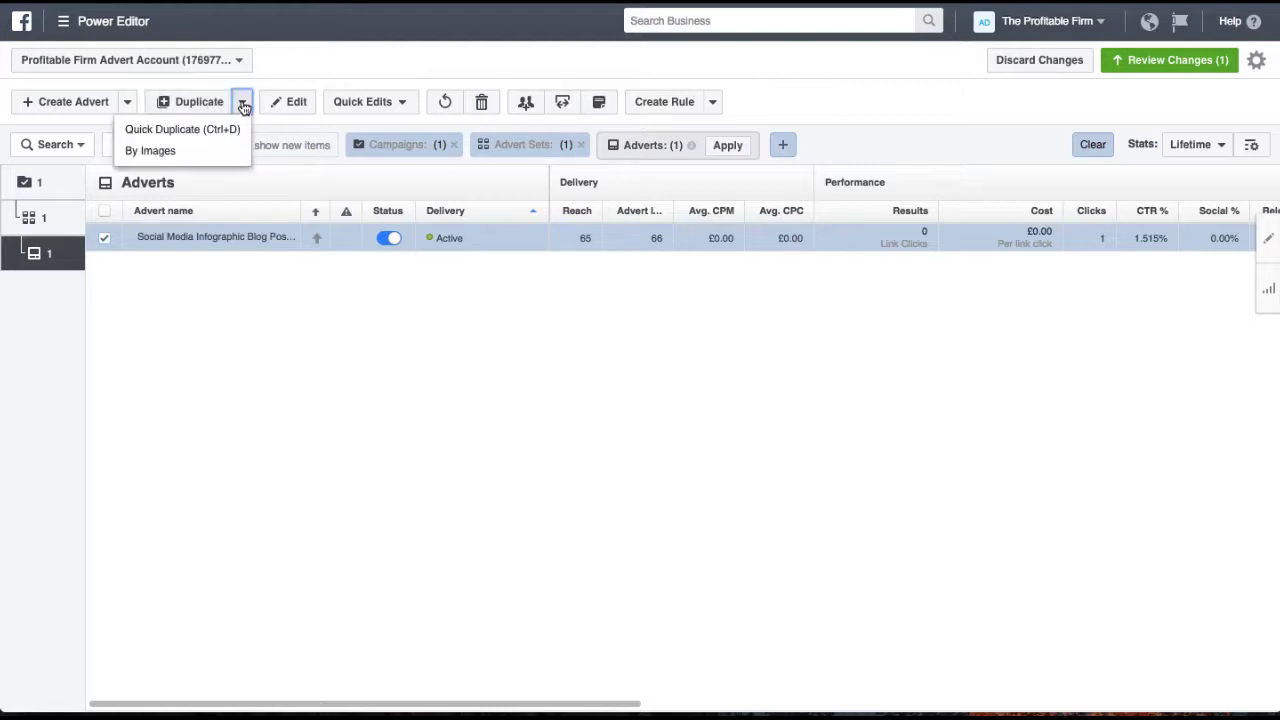
left_click(190, 103)
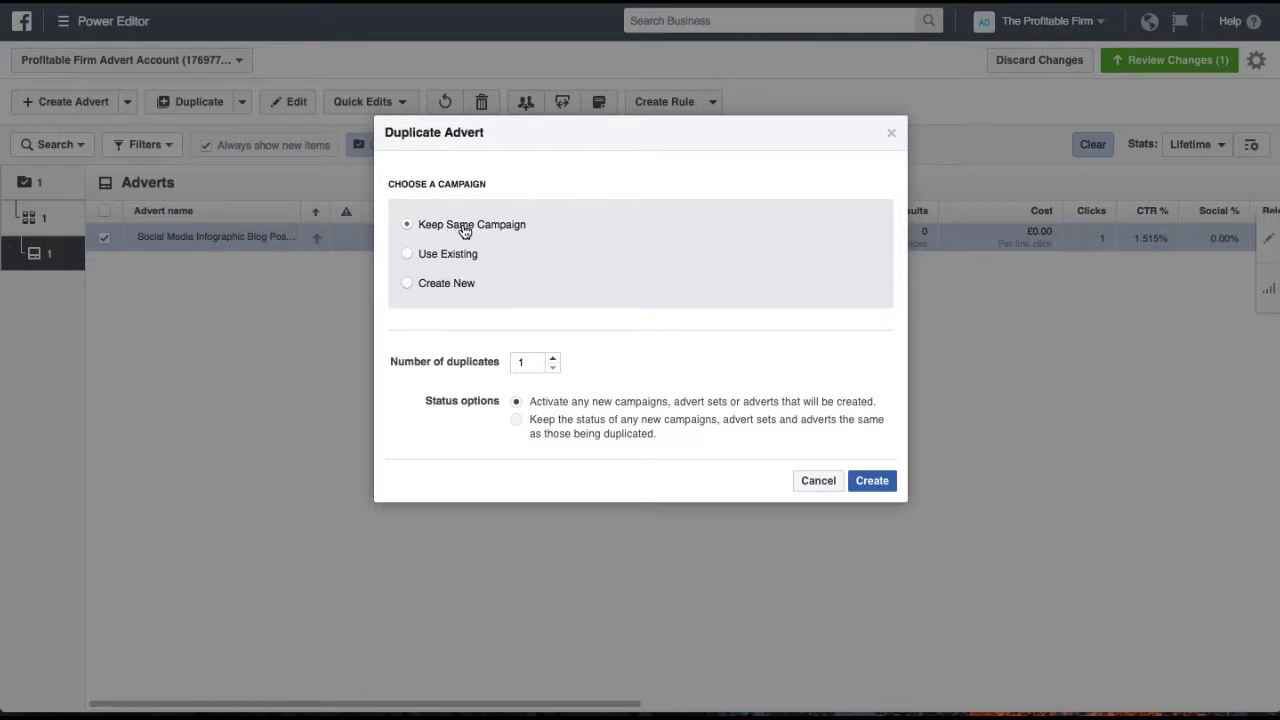
left_click(556, 359)
left_click(869, 487)
left_click(873, 480)
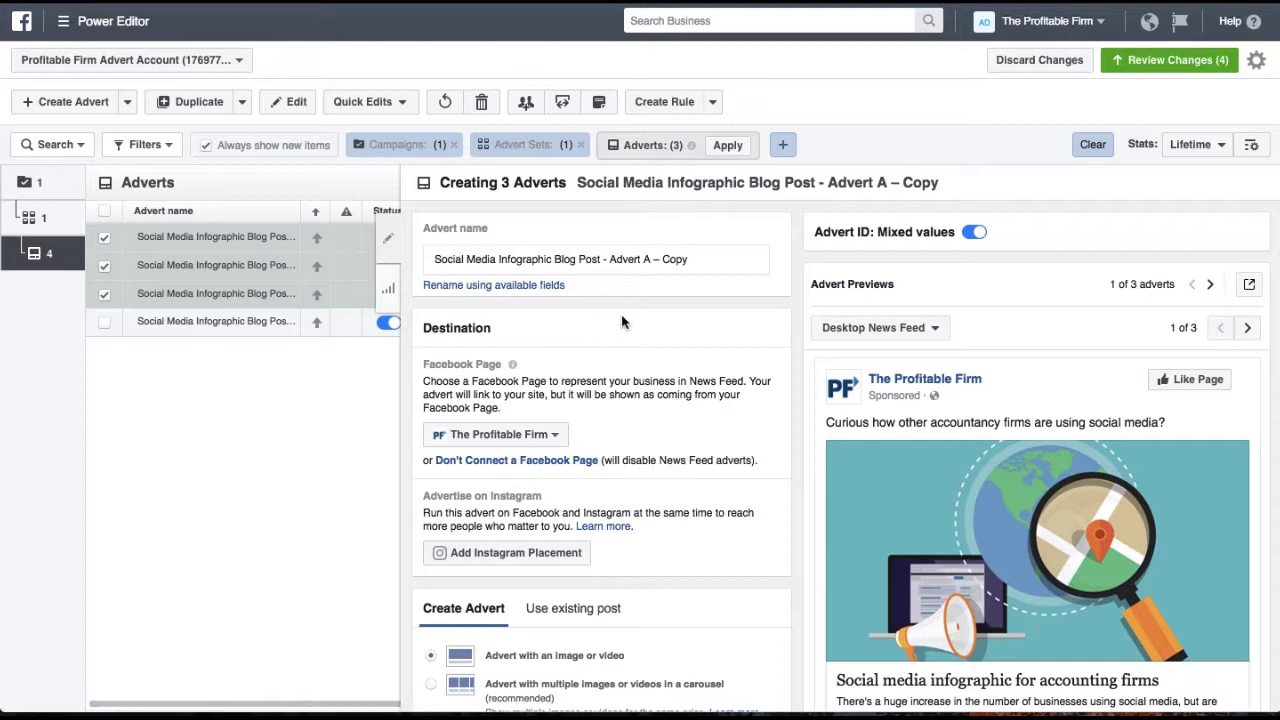
- Keep only the third listed duplicate selected and rename it as "Social Media Infographic Blog Post - Advert B"
scroll(621, 318, "down", 1)
scroll(621, 314, "up", 1)
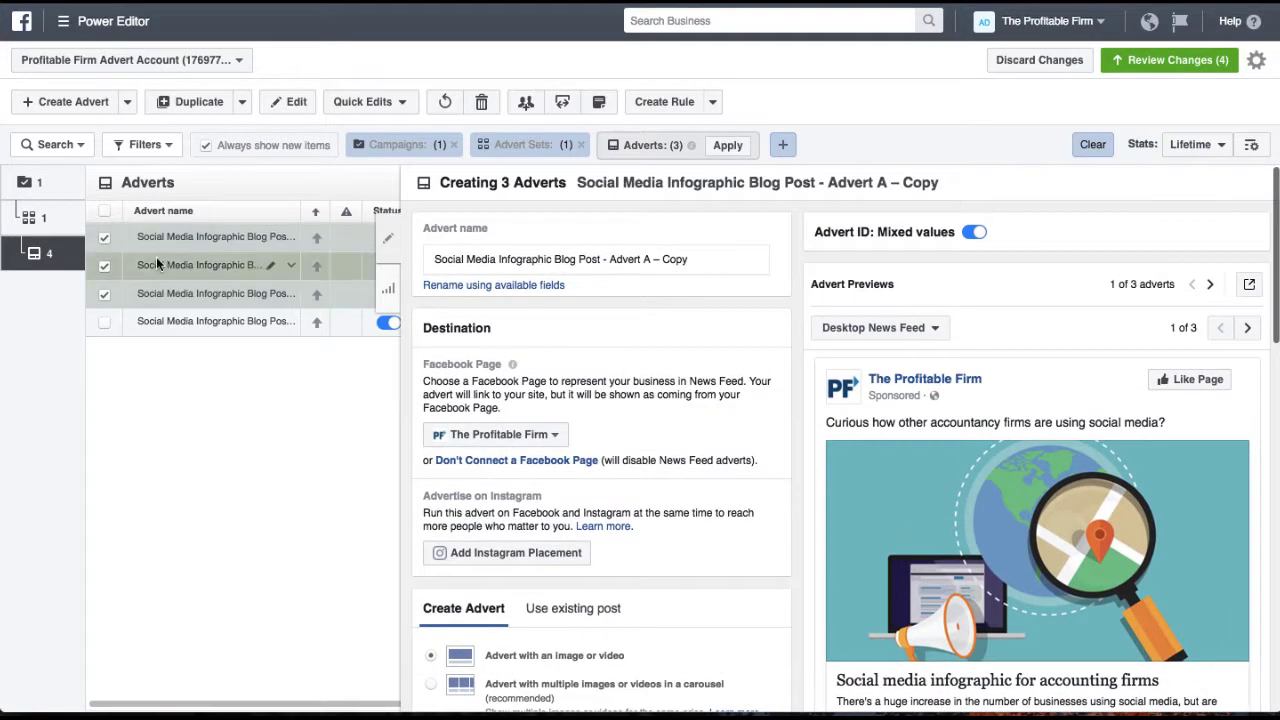
left_click(104, 240)
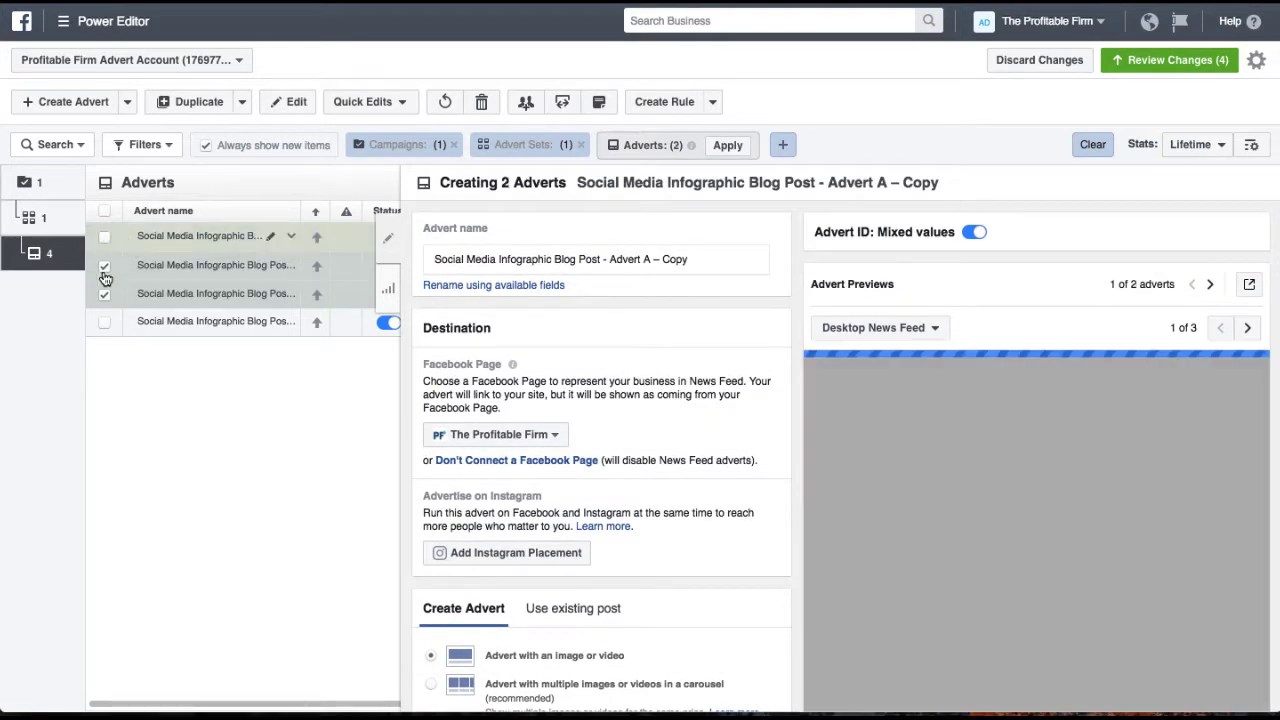
left_click(104, 267)
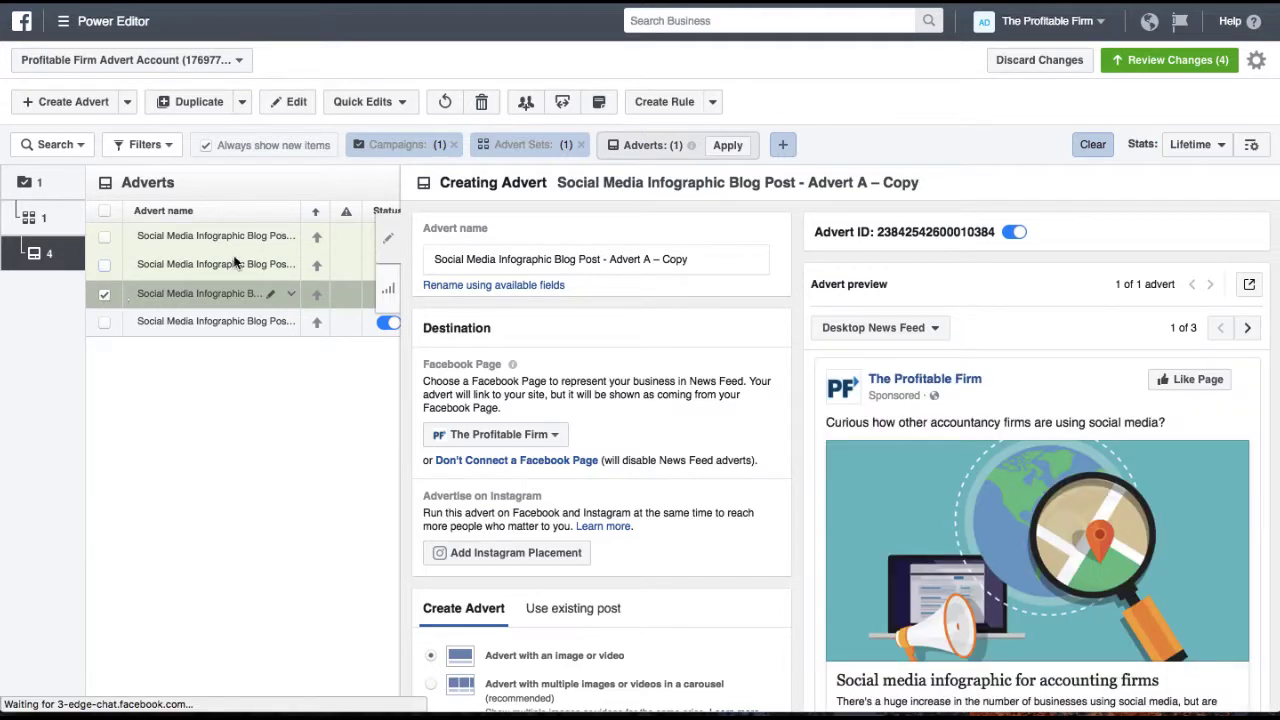
left_click_drag(645, 259, 738, 263)
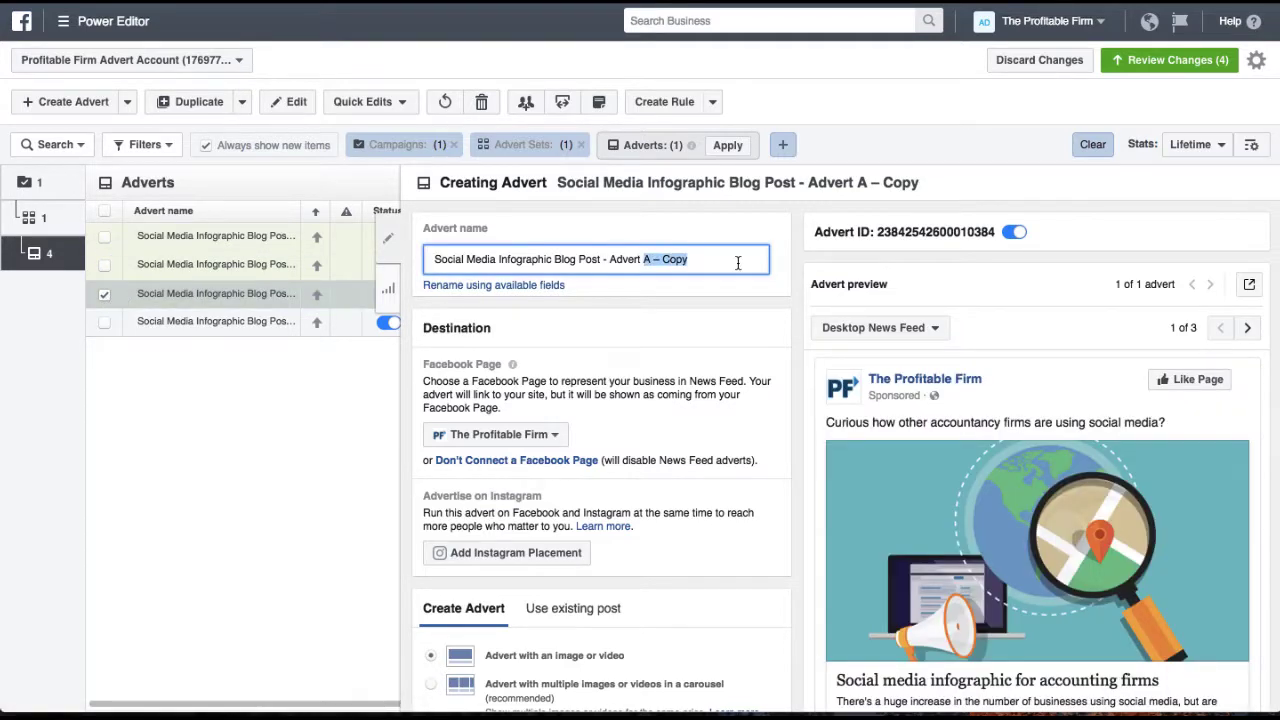
type("B")
- Replace Advert B's image by uploading v1Brain storming_30641251.jpg, look over its remaining settings, and close its editing pane
scroll(700, 422, "down", 1)
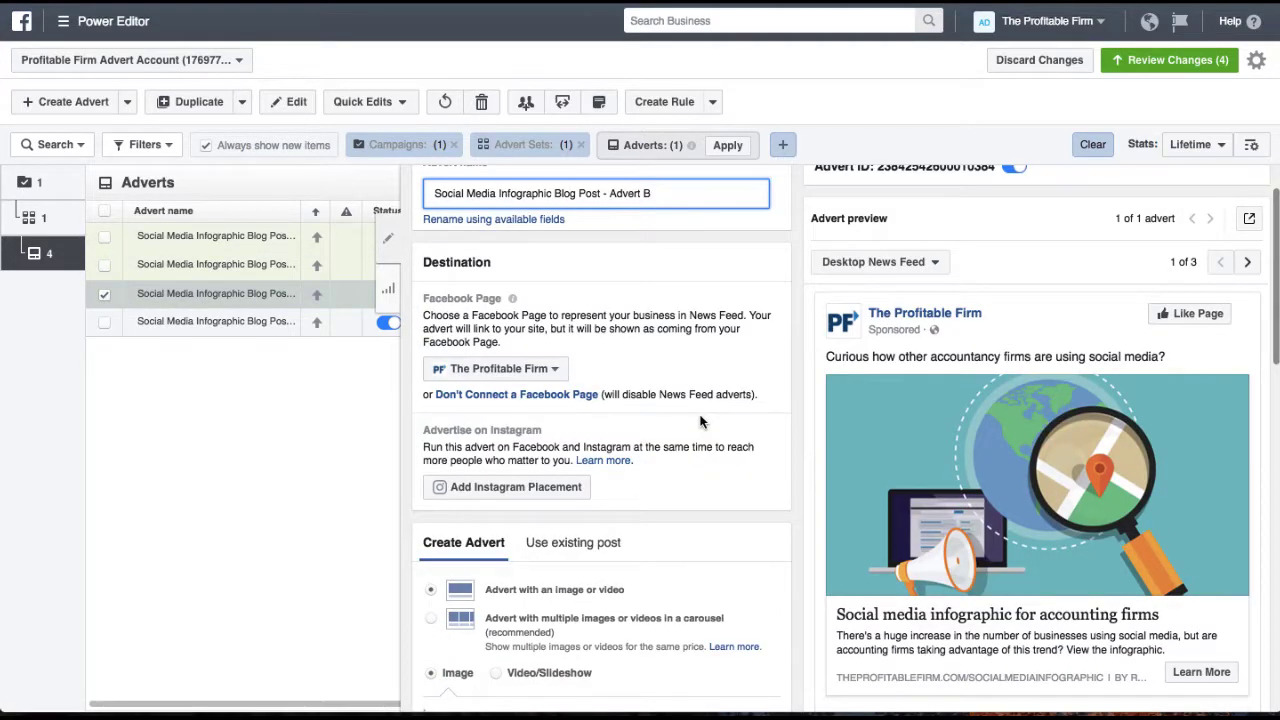
scroll(700, 422, "down", 2)
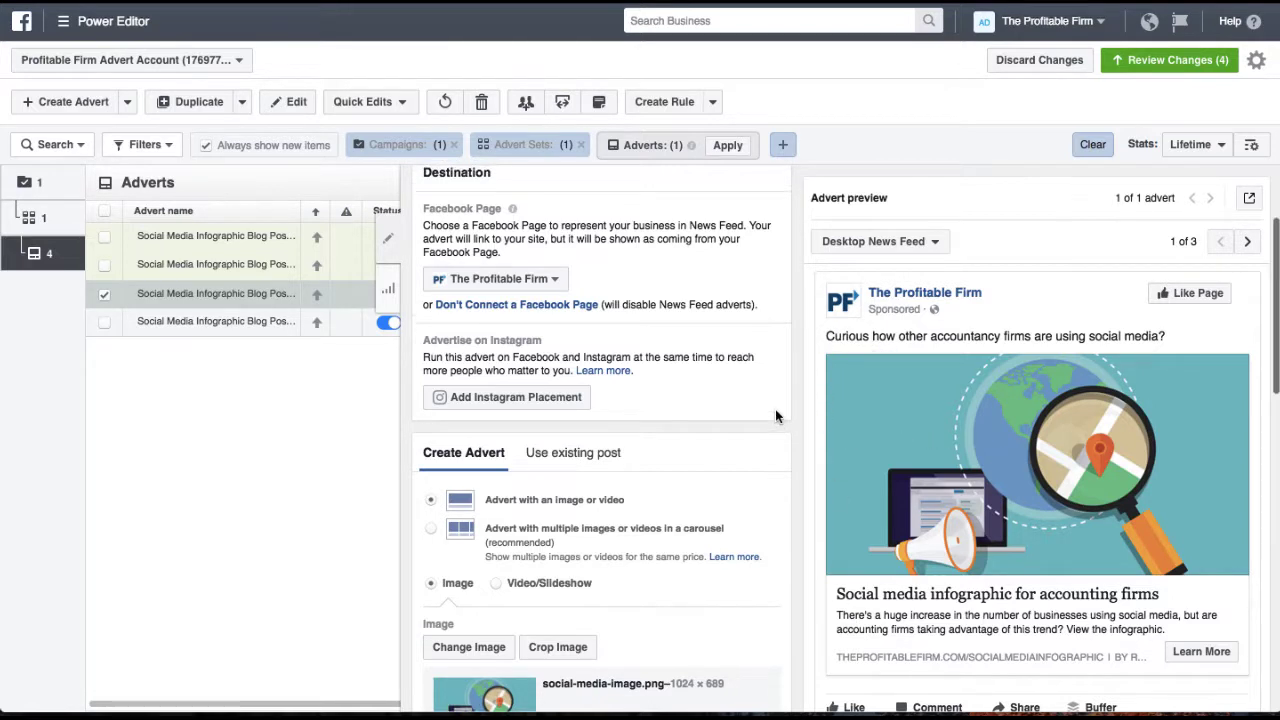
scroll(776, 411, "down", 5)
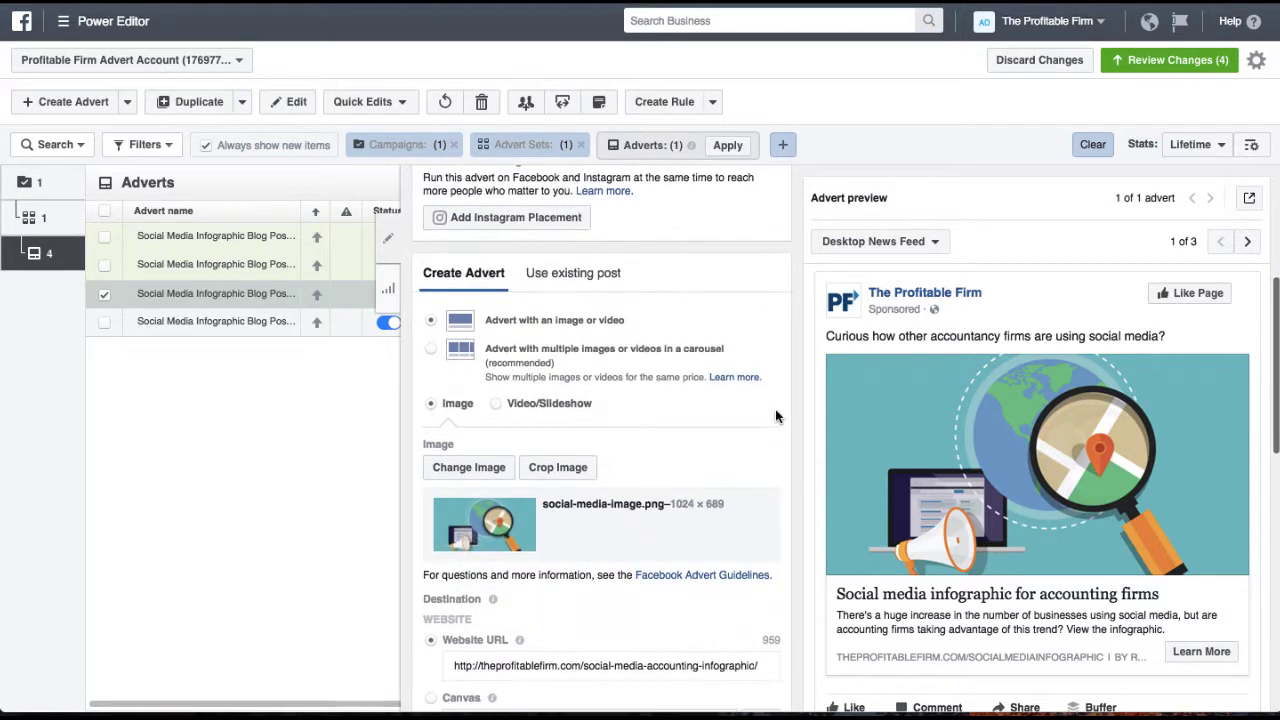
scroll(776, 416, "down", 2)
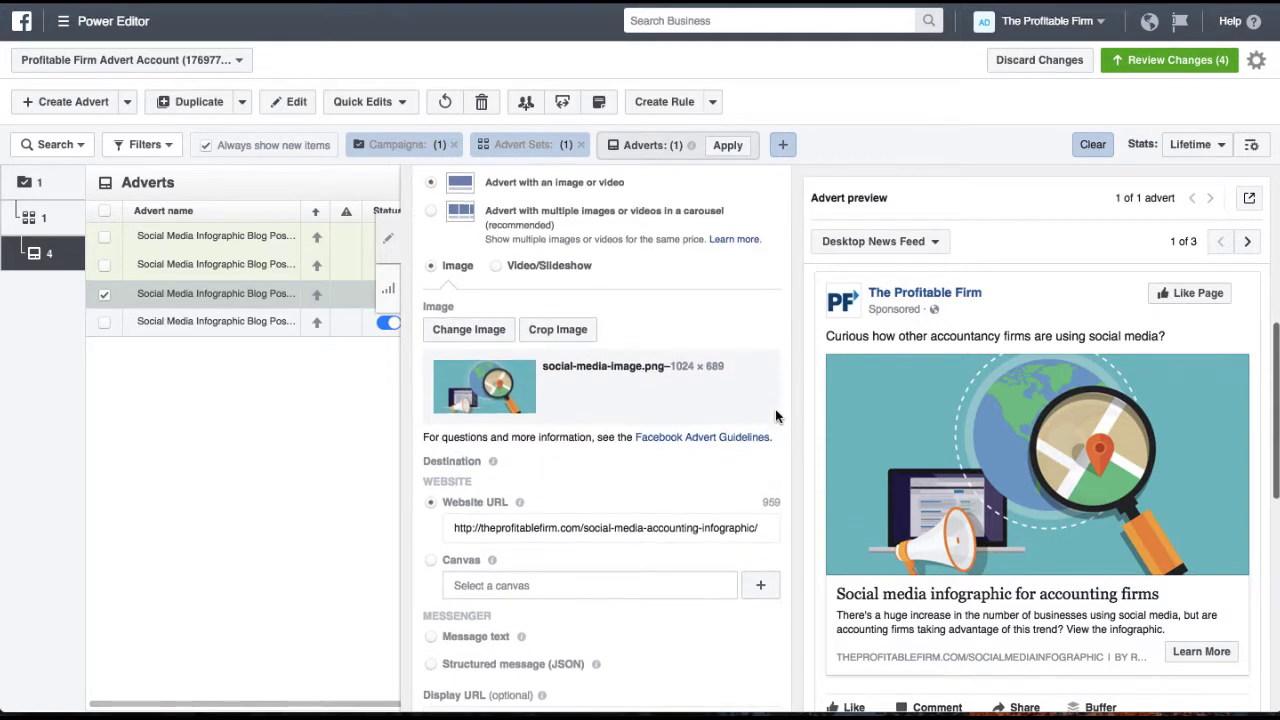
left_click(480, 307)
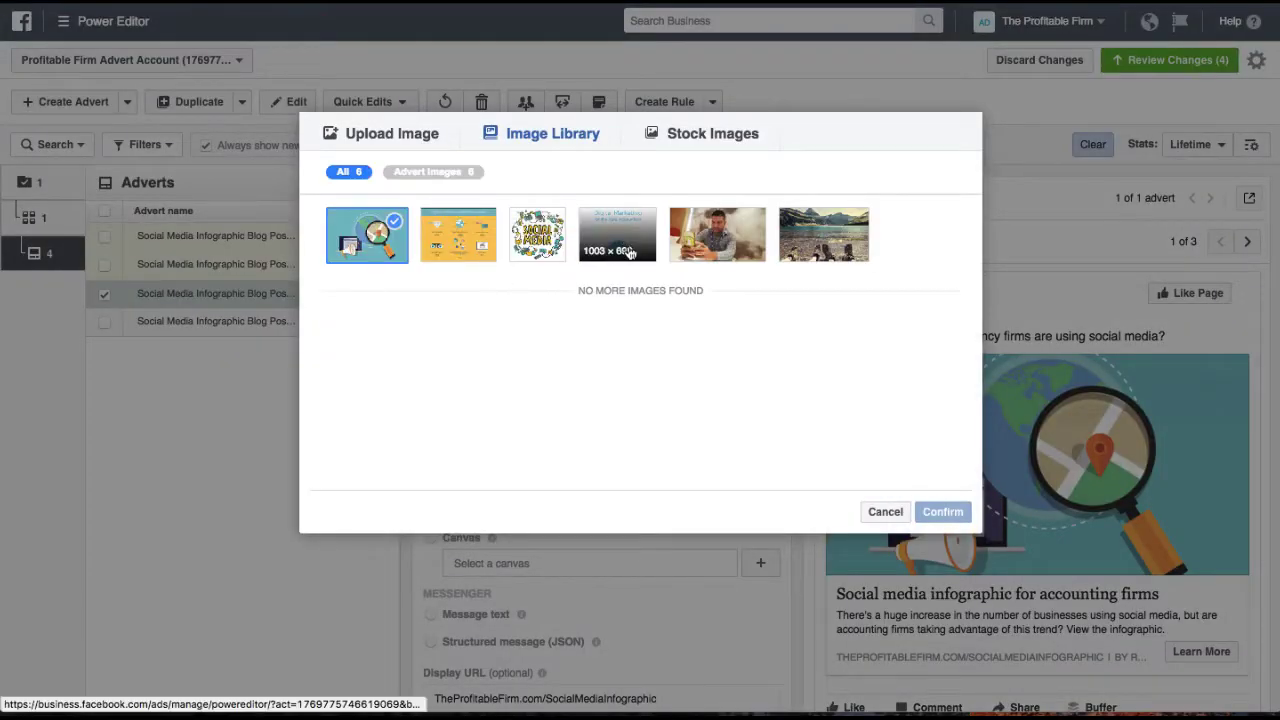
left_click(397, 137)
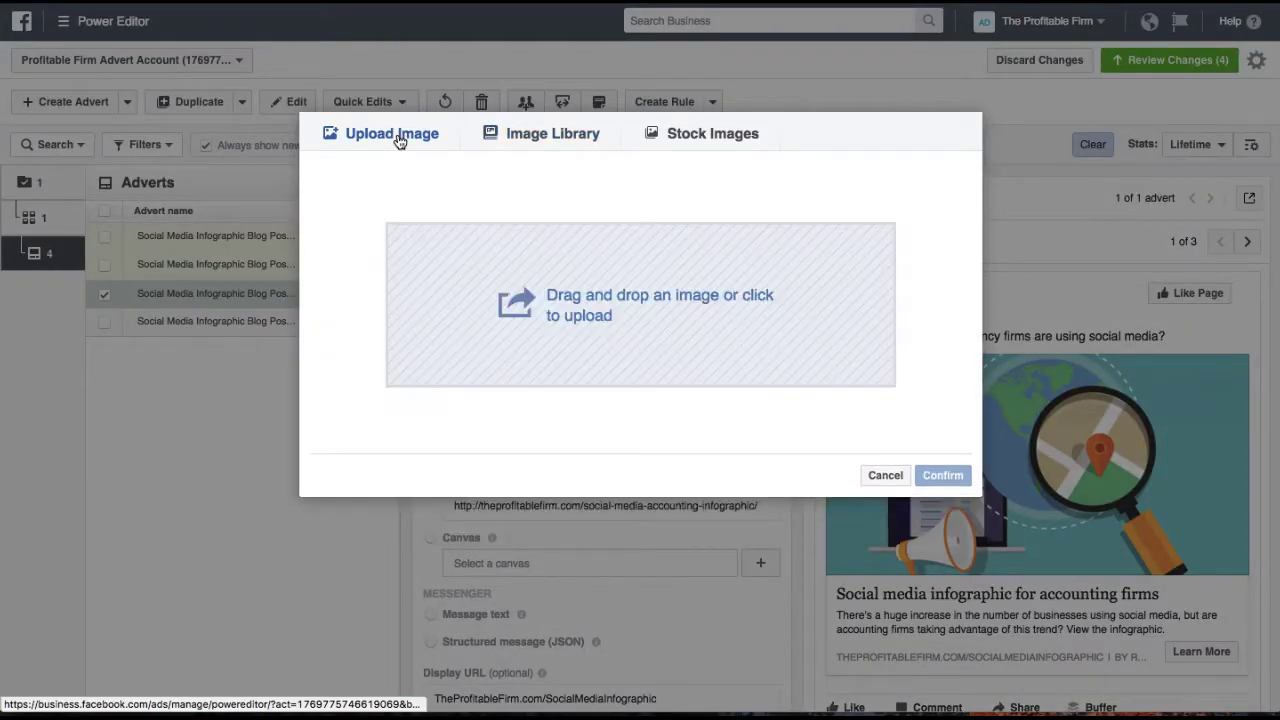
left_click(558, 308)
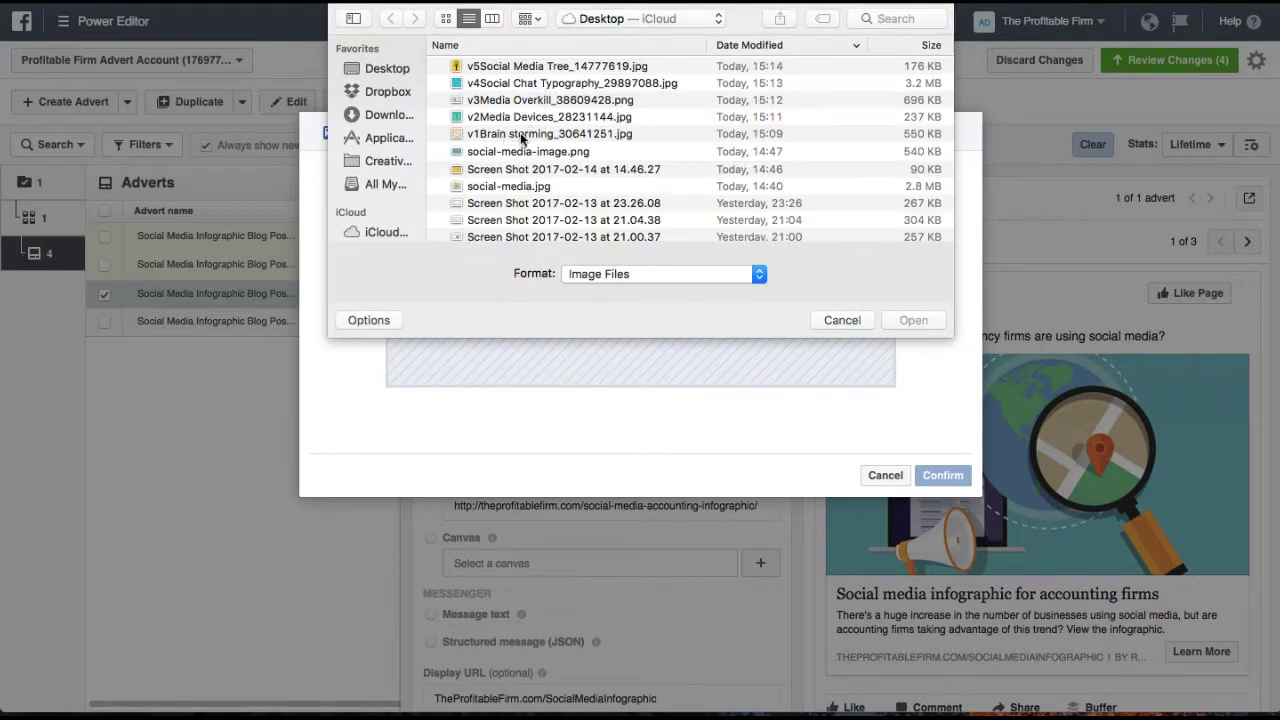
double_click(532, 134)
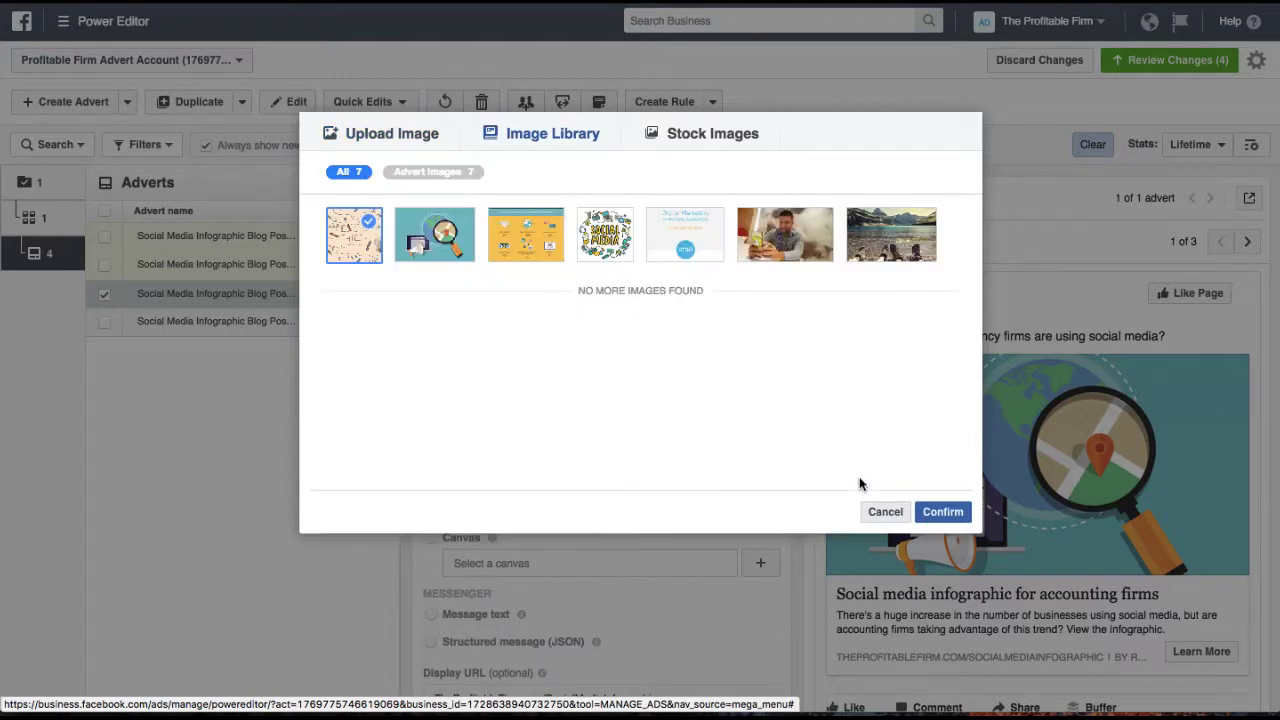
left_click(940, 512)
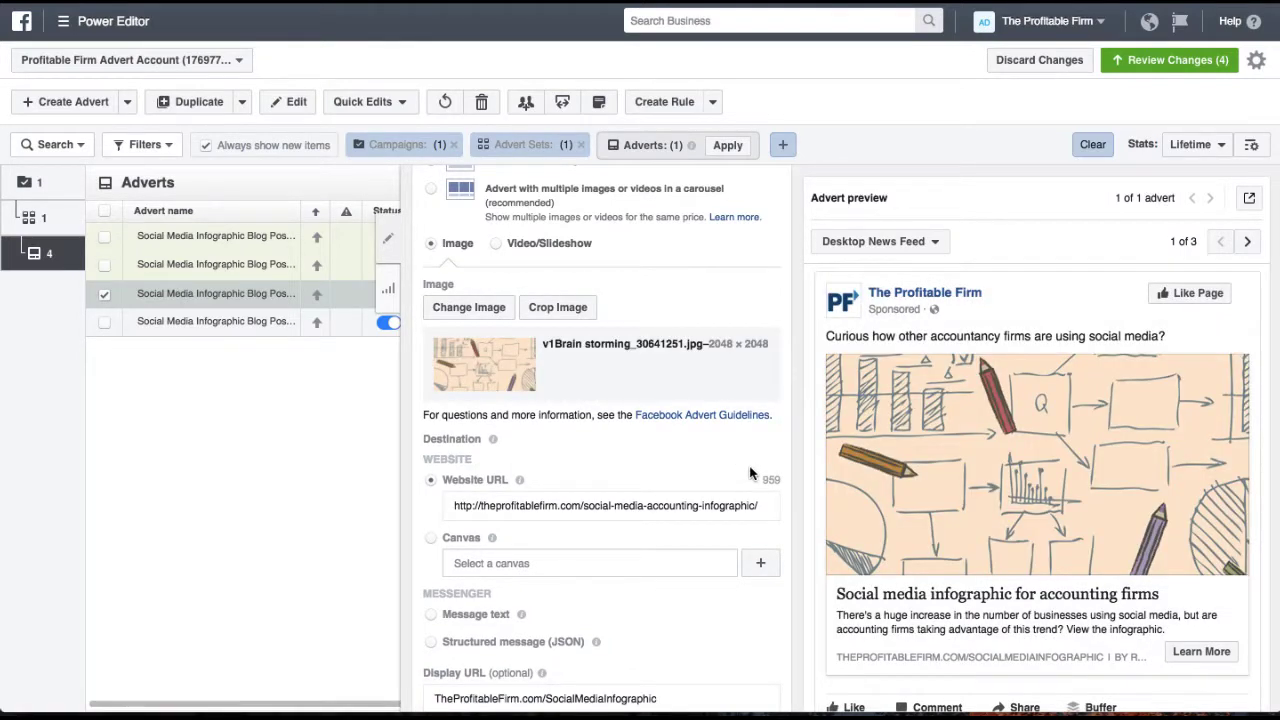
scroll(745, 462, "down", 5)
scroll(750, 467, "down", 3)
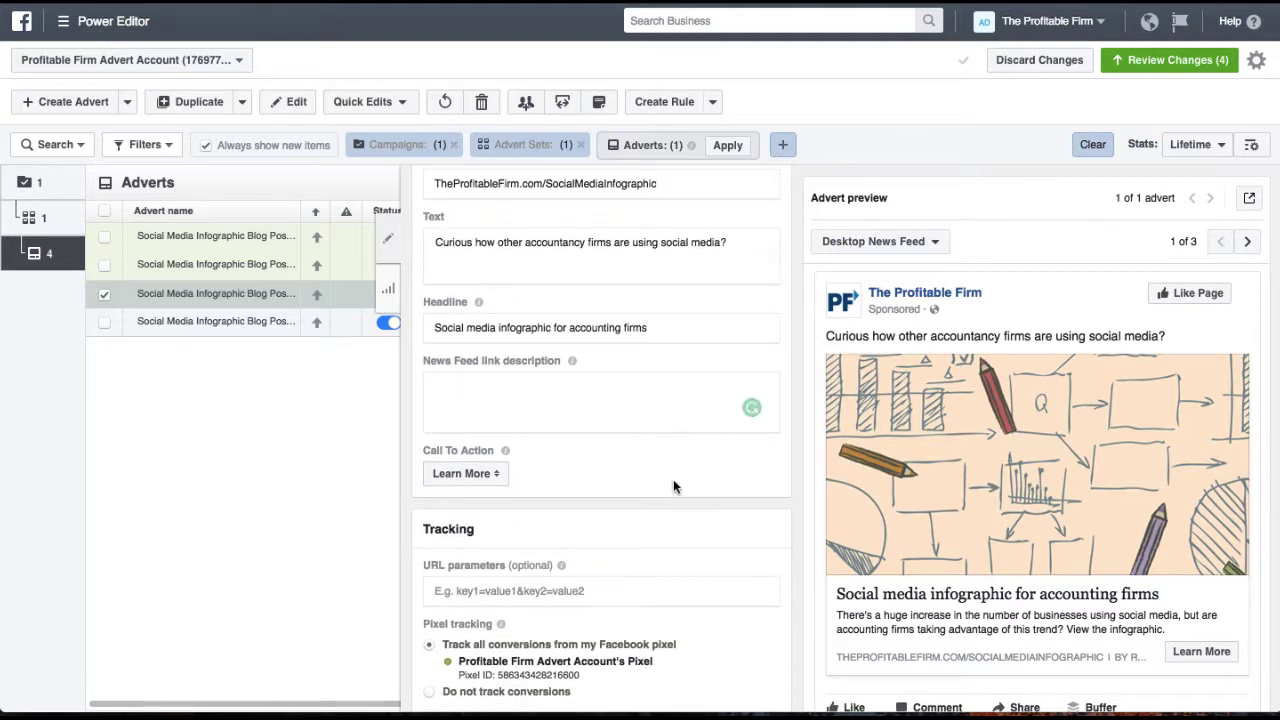
scroll(673, 485, "down", 2)
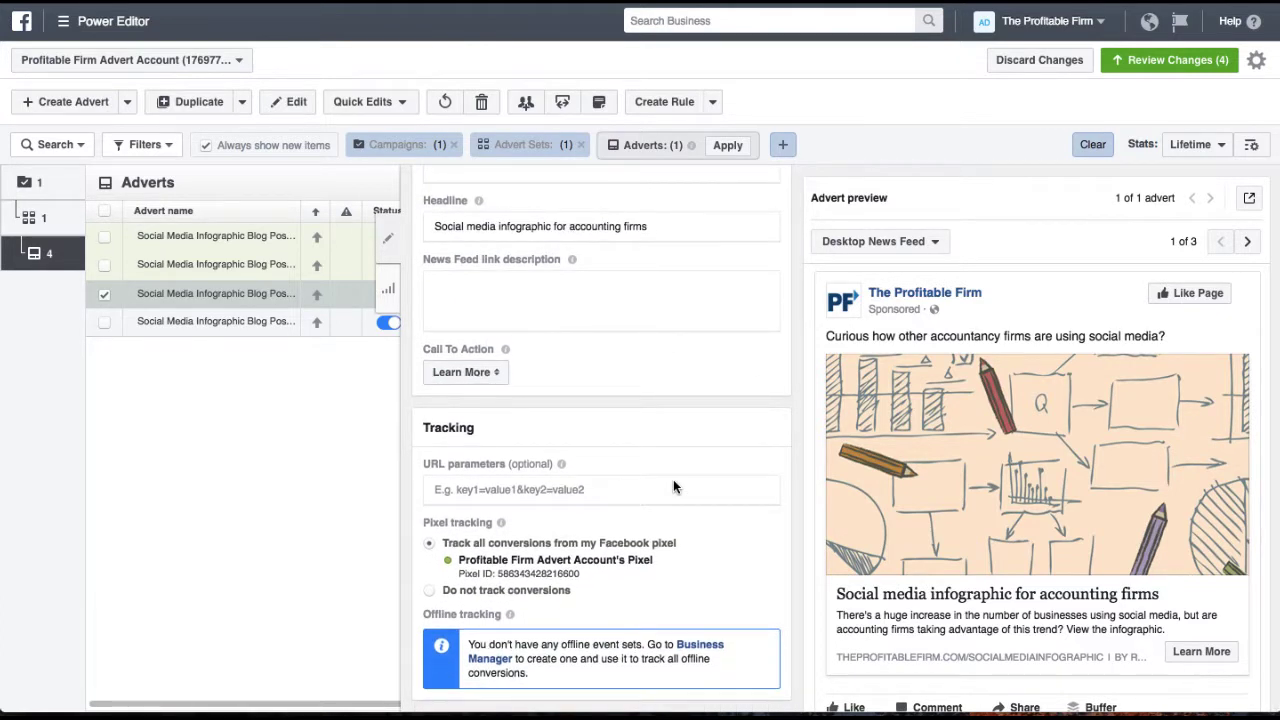
scroll(673, 479, "up", 10)
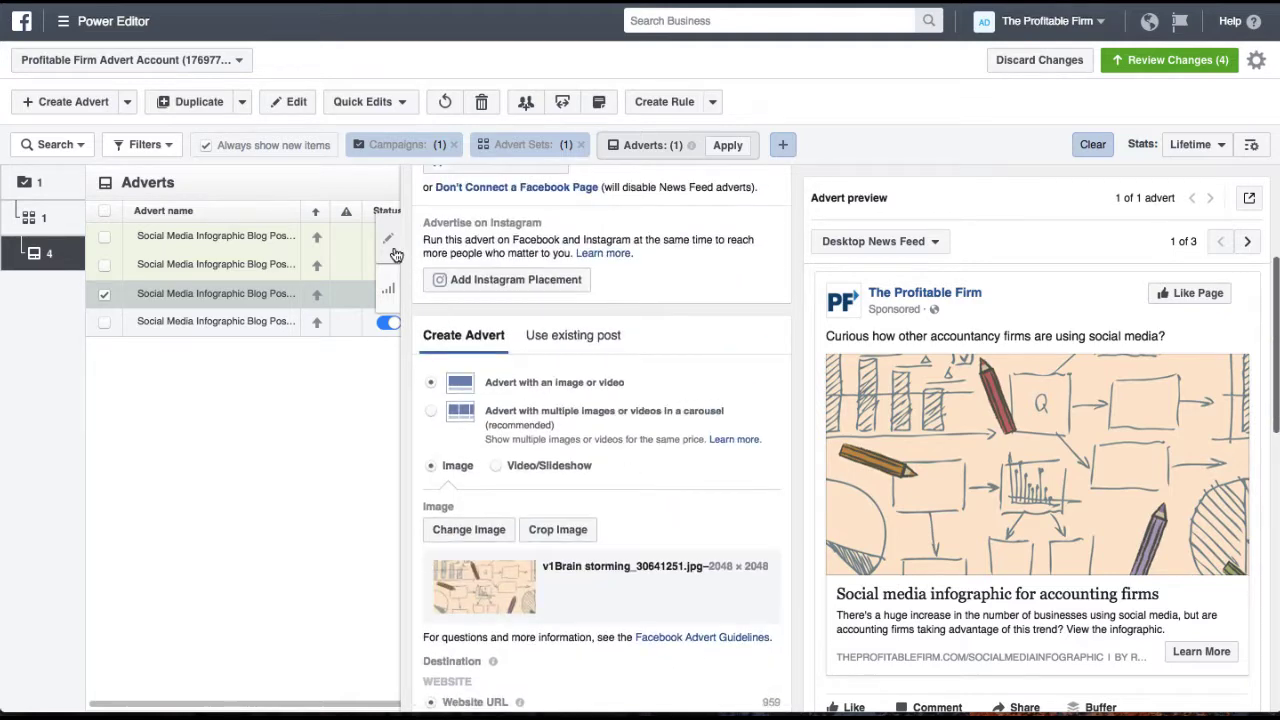
left_click(396, 258)
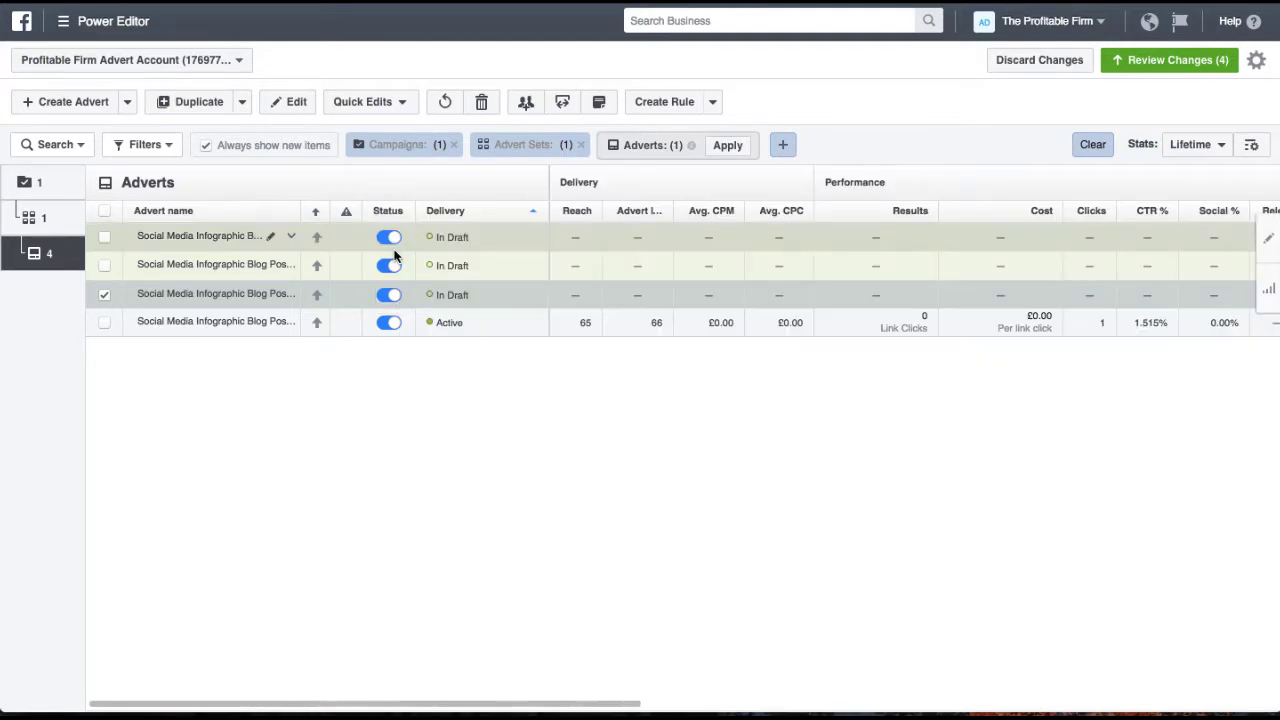
- Keep only the second listed duplicate selected and rename it as "Social Media Infographic Blog Post - Advert C"
left_click(104, 293)
left_click(104, 265)
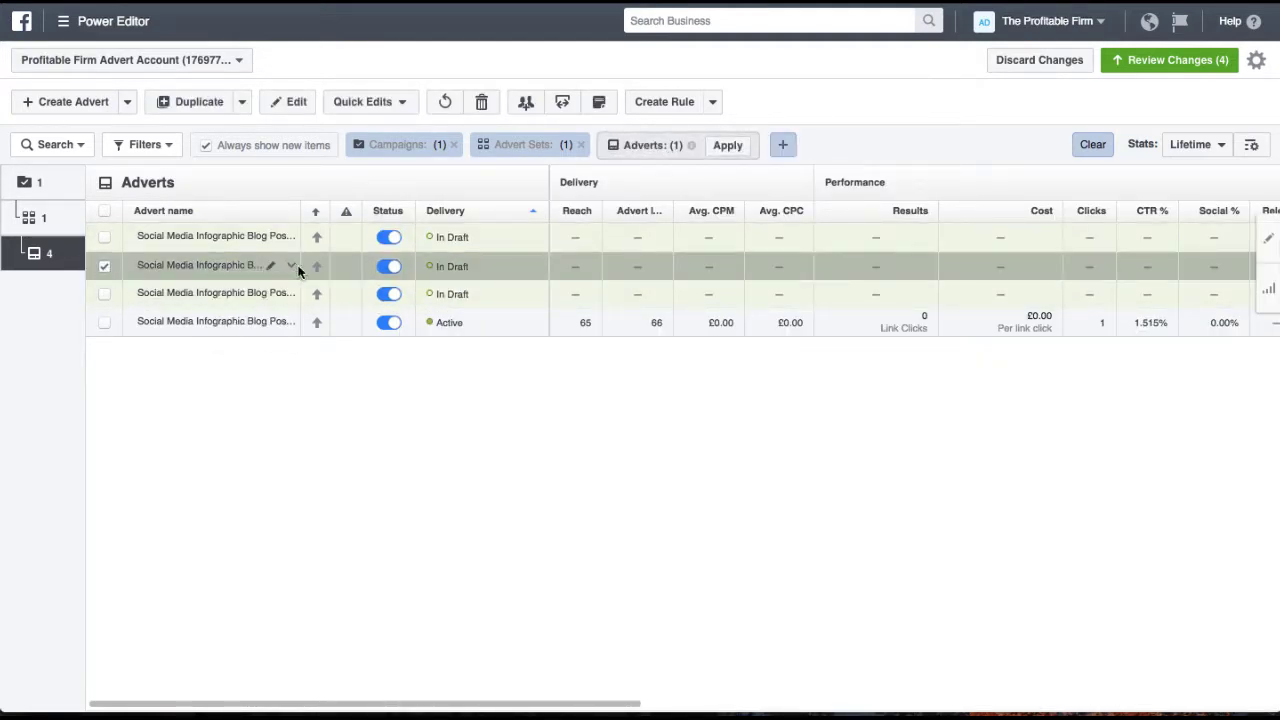
left_click(291, 264)
left_click(285, 288)
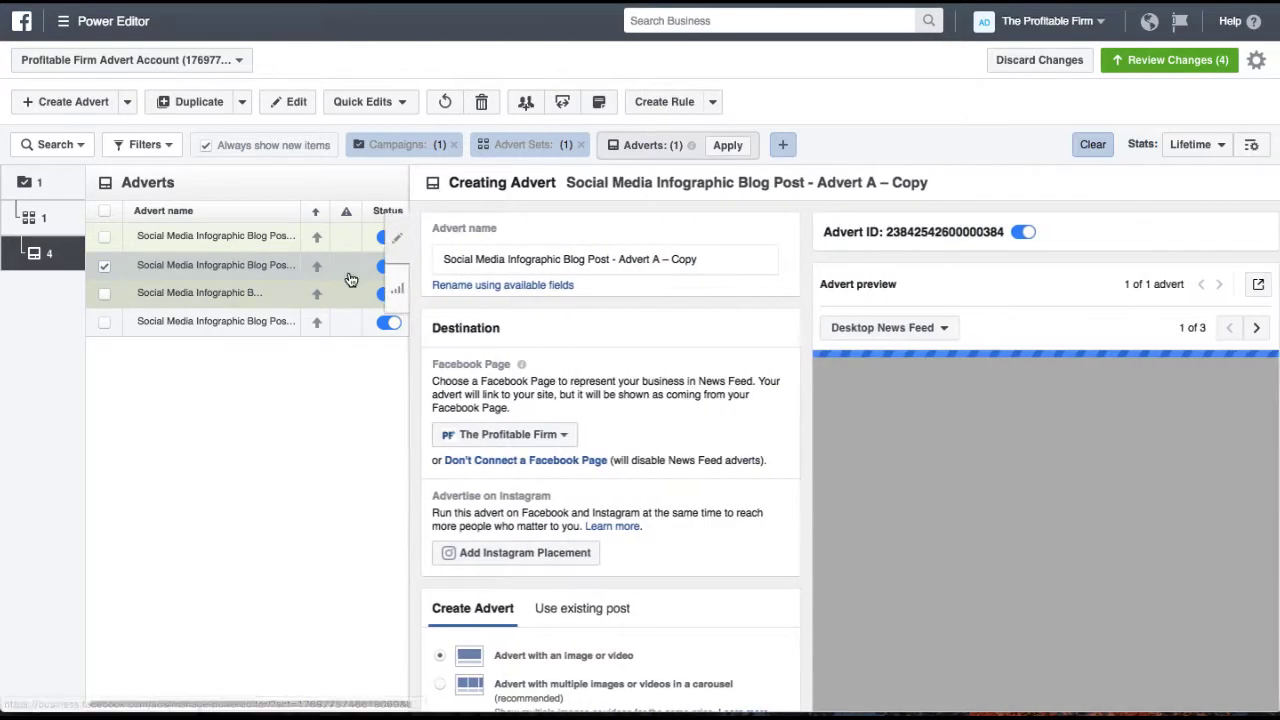
scroll(653, 393, "down", 3)
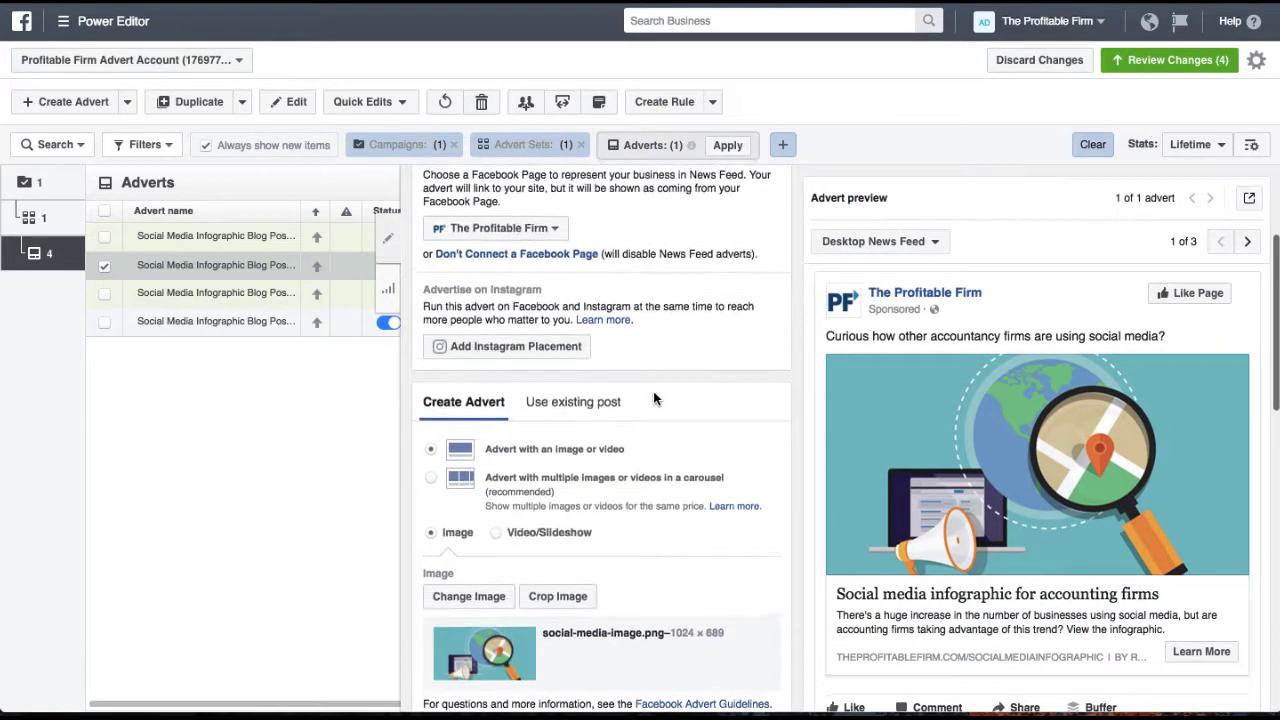
scroll(653, 399, "up", 5)
left_click_drag(643, 259, 786, 260)
type("C")
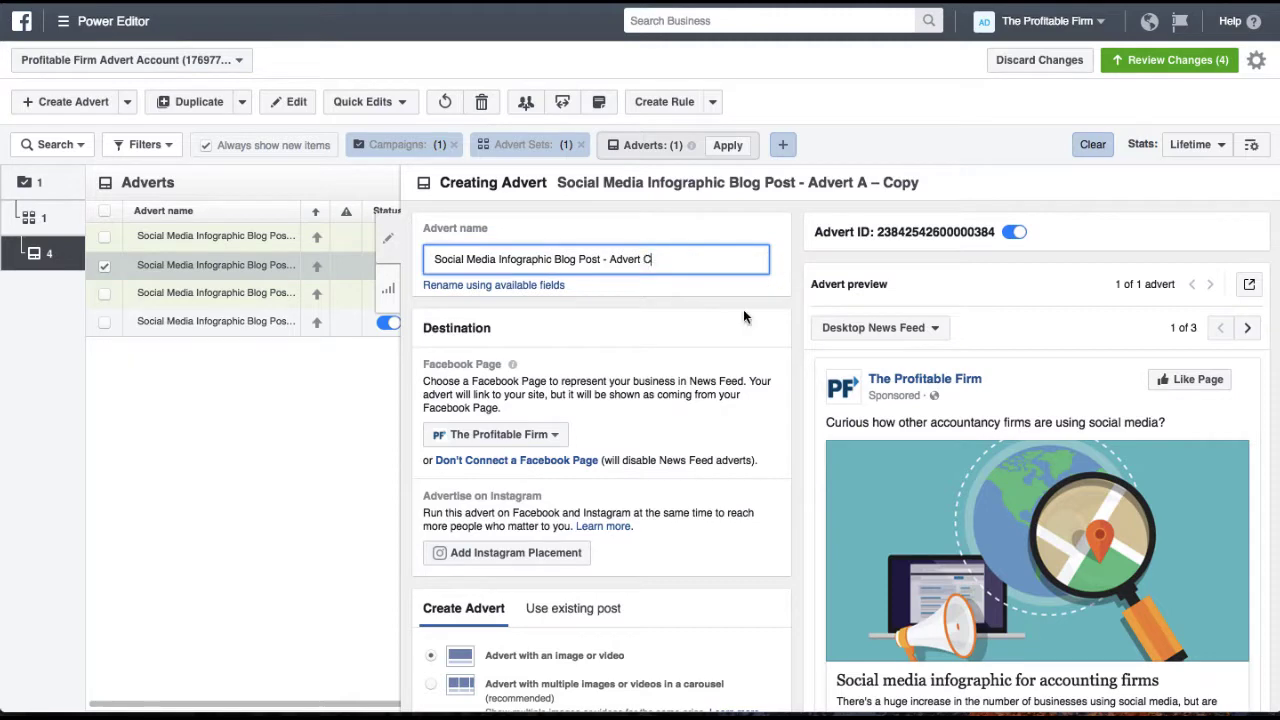
- Replace Advert C's image by uploading v2Media Devices_28231144.jpg from the desktop
scroll(728, 355, "down", 5)
scroll(487, 466, "down", 3)
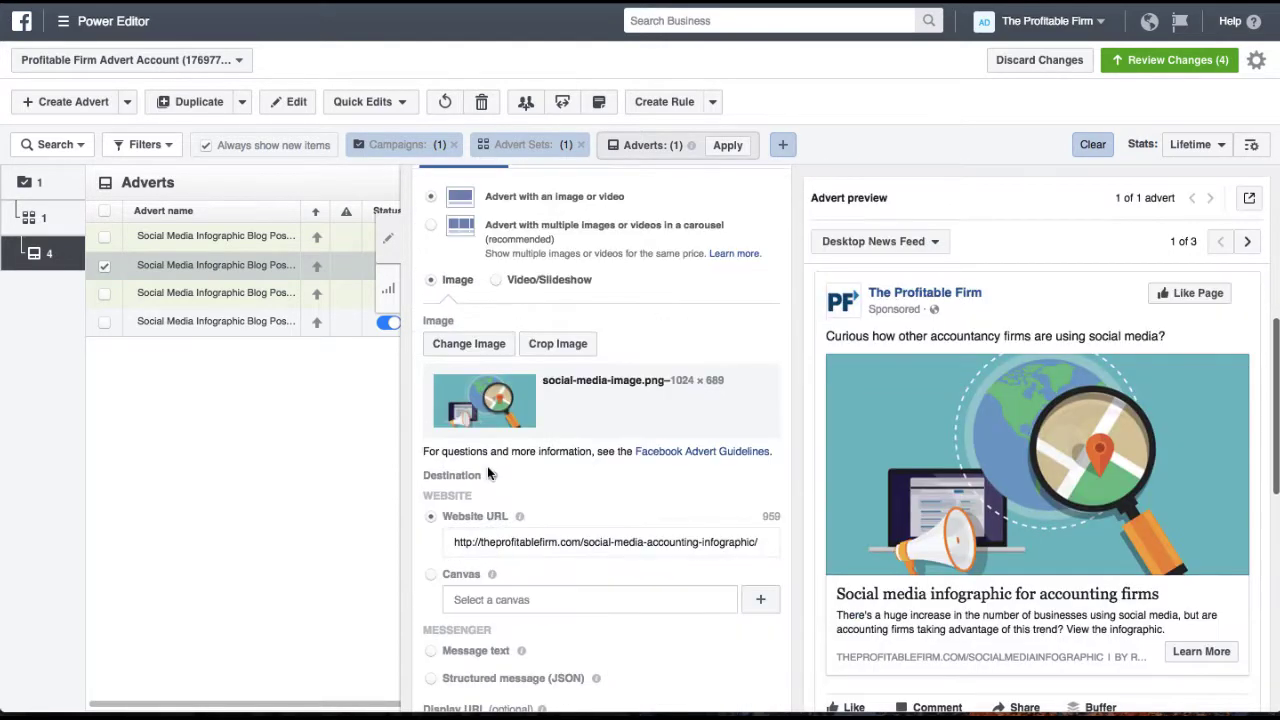
left_click(493, 343)
left_click(420, 140)
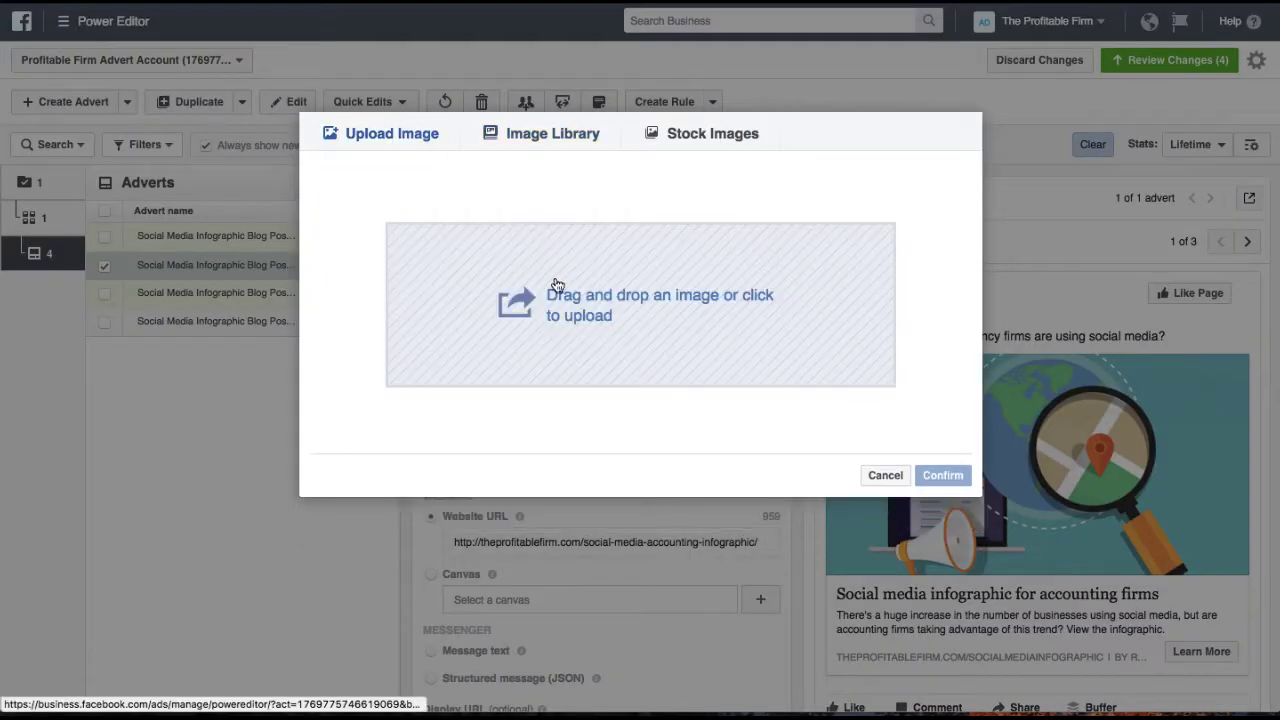
left_click(560, 290)
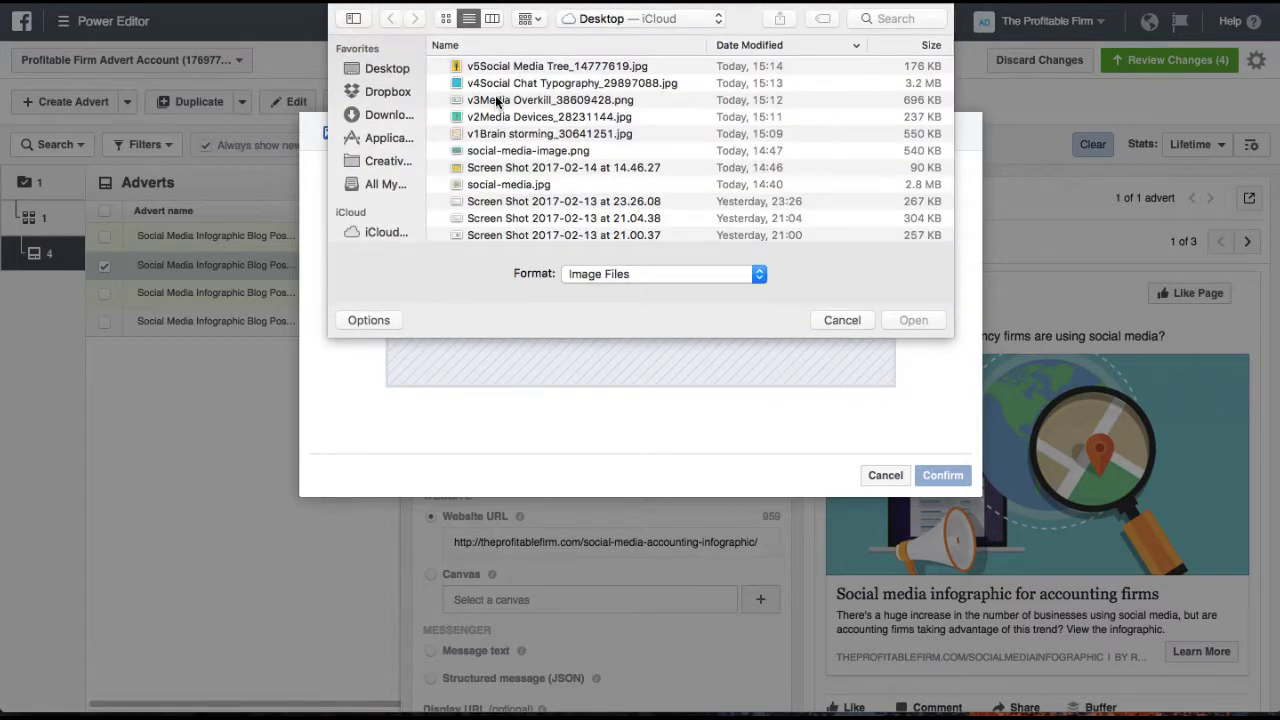
double_click(549, 119)
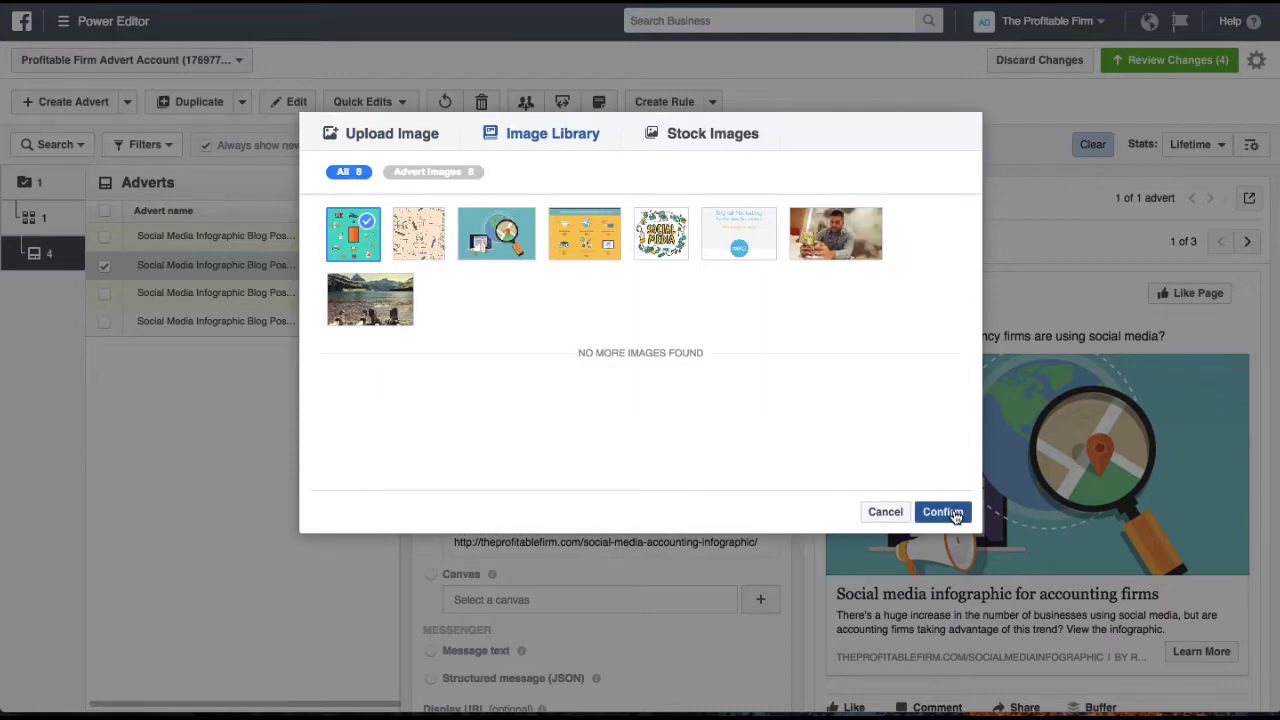
left_click(943, 512)
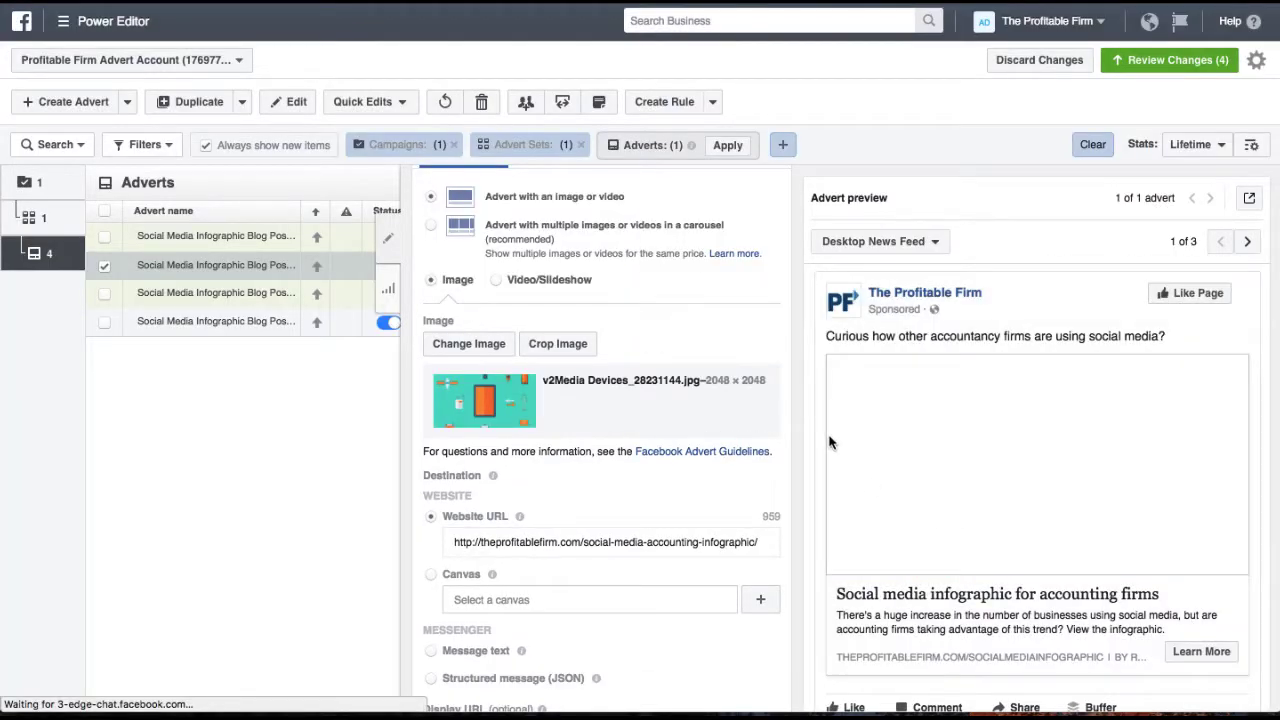
- Try moving the crop area upward on Advert C's image and finish cropping
left_click(562, 354)
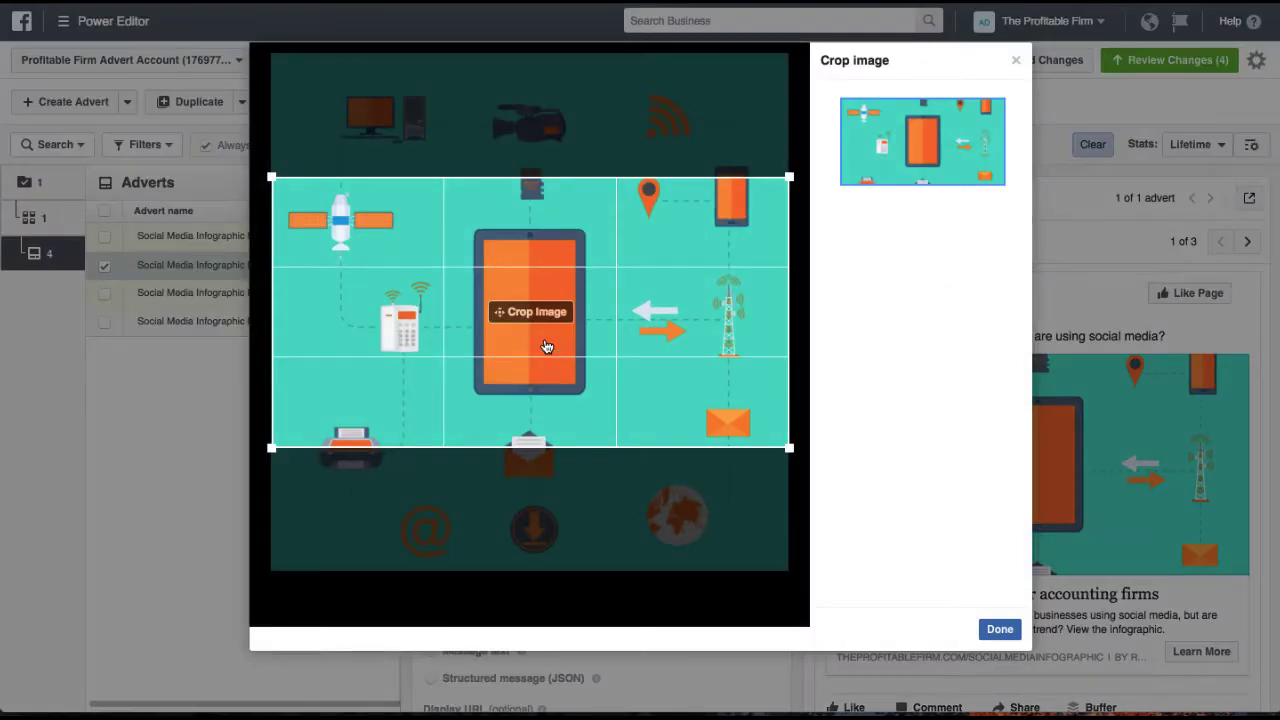
left_click_drag(543, 340, 542, 293)
left_click(999, 629)
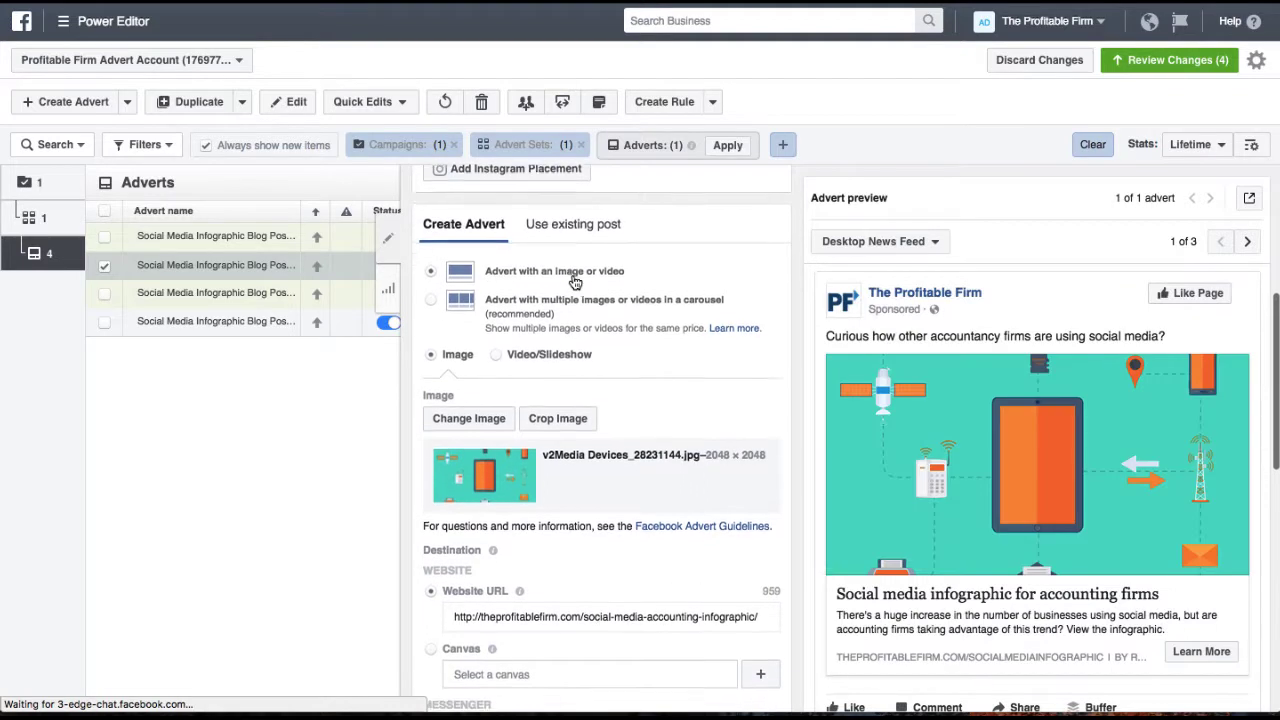
- Keep only the first listed duplicate selected and rename it as "Social Media Infographic Blog Post - Advert D"
scroll(575, 282, "up", 5)
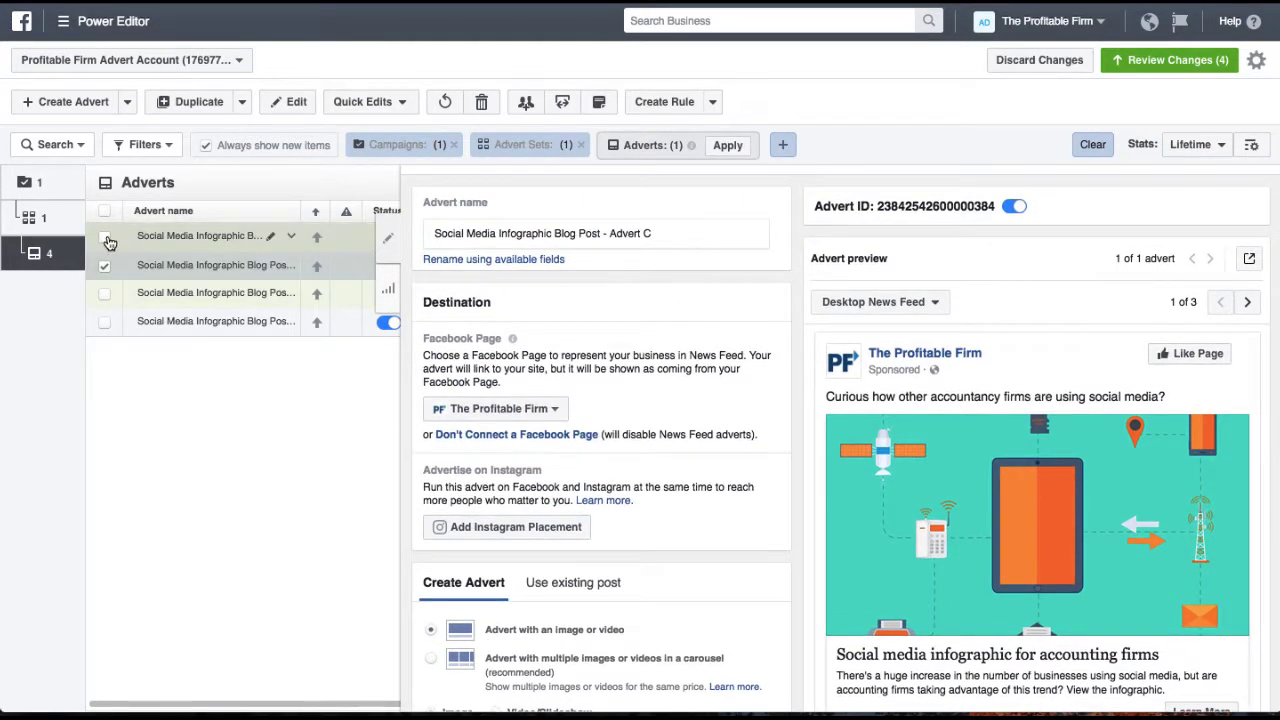
left_click(105, 269)
left_click(104, 238)
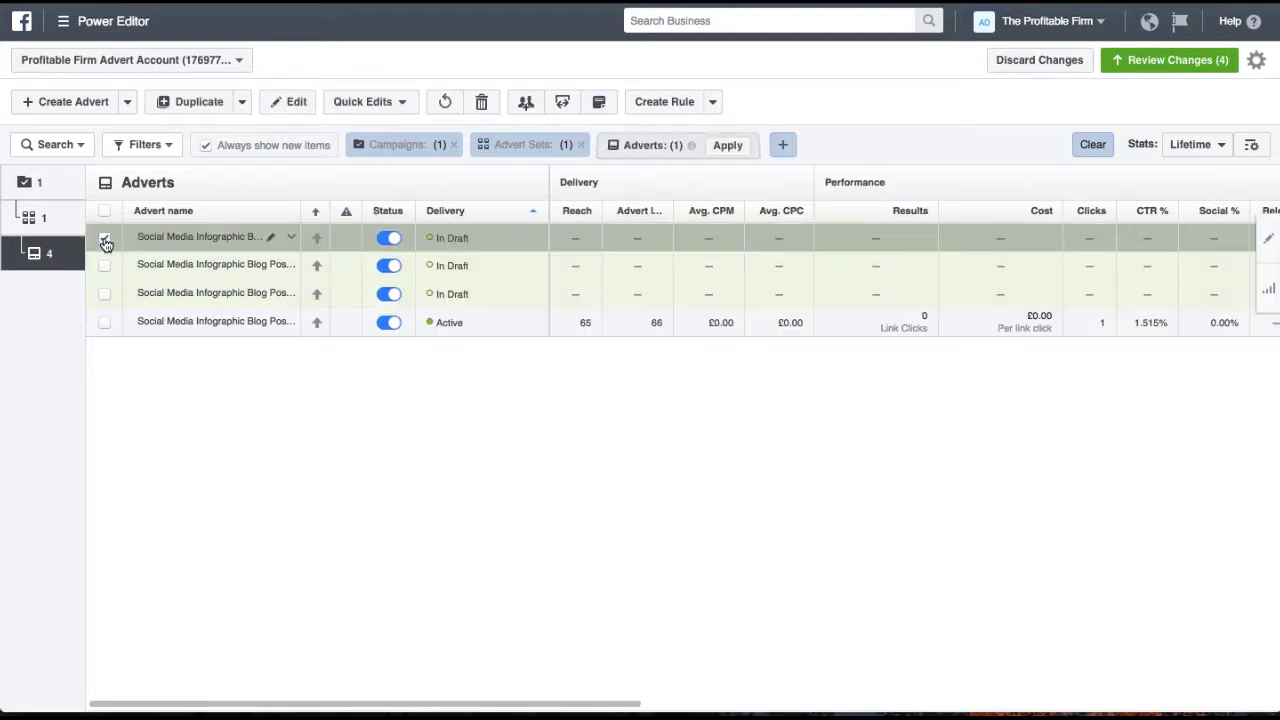
left_click(292, 238)
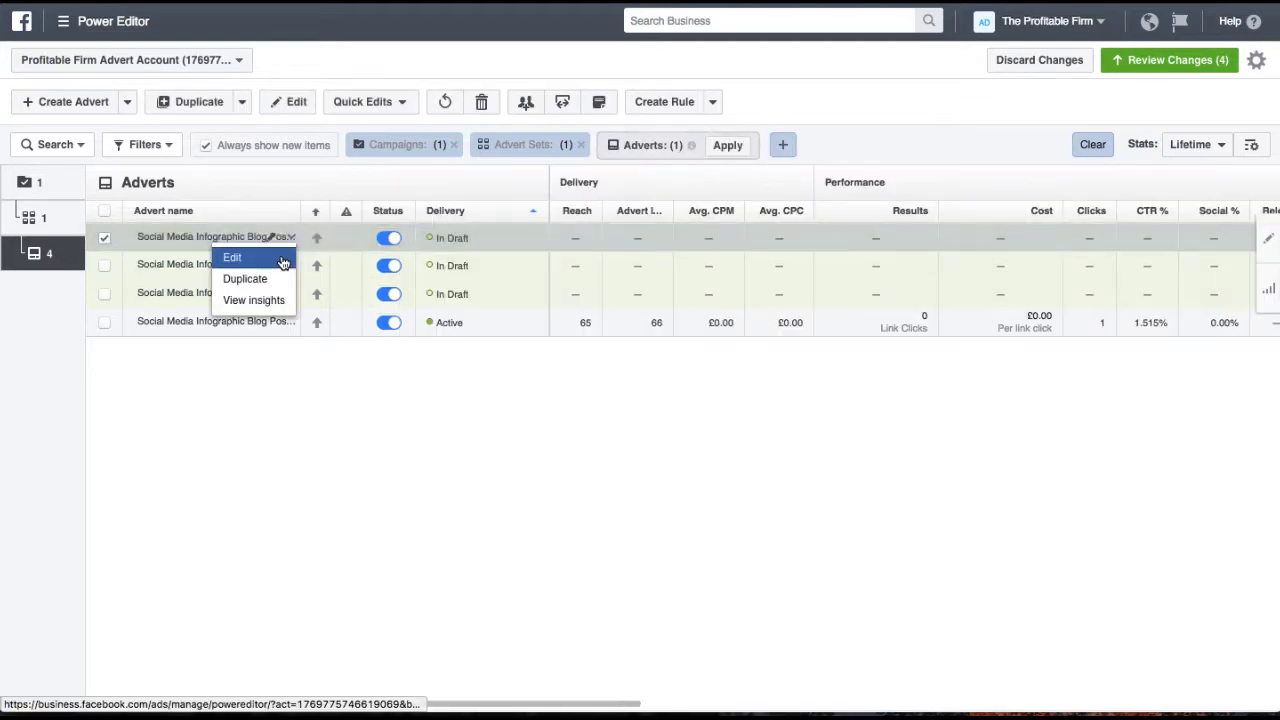
left_click(283, 262)
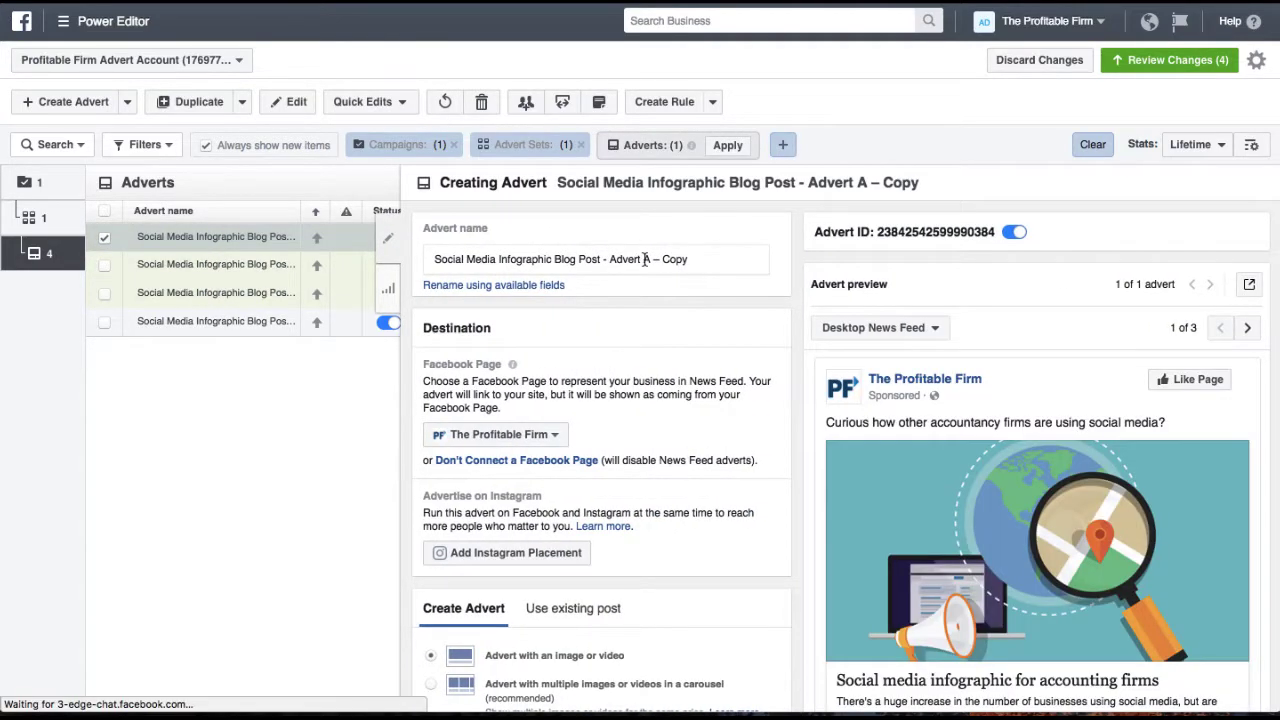
left_click_drag(643, 259, 690, 259)
type("D")
- Start replacing Advert D's image and open the file chooser for uploading a new one
scroll(665, 342, "down", 4)
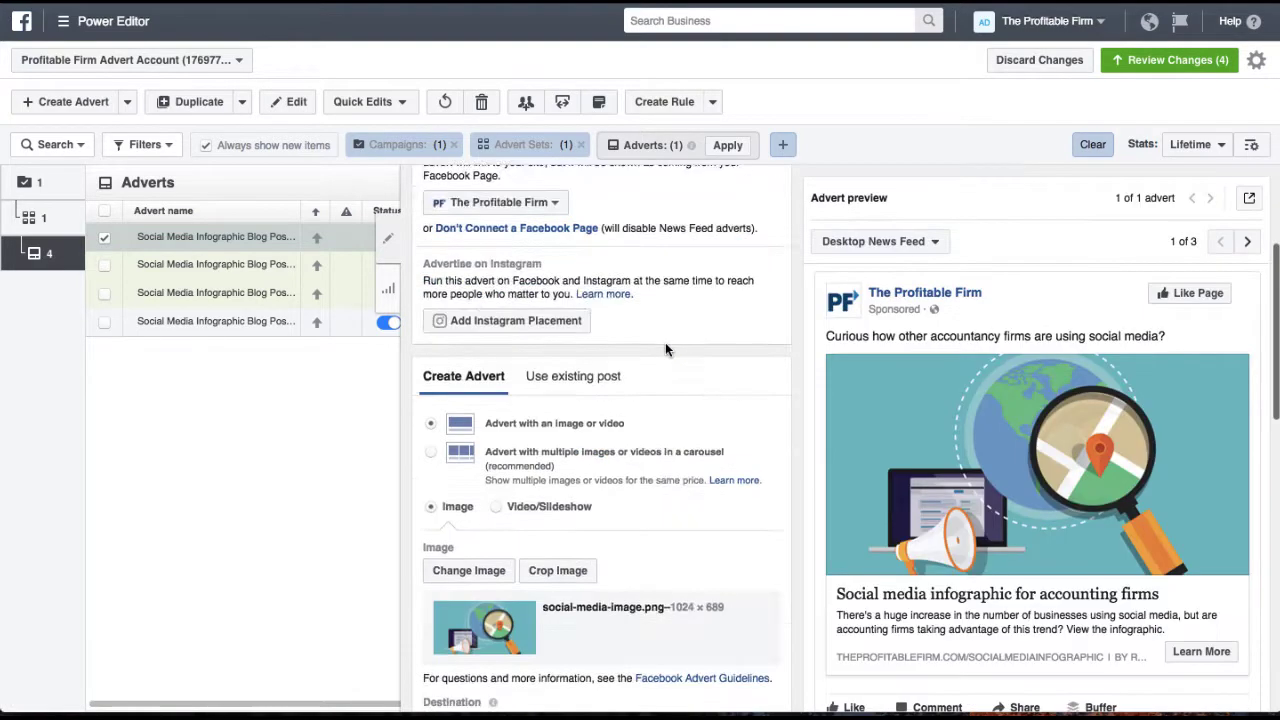
left_click(475, 388)
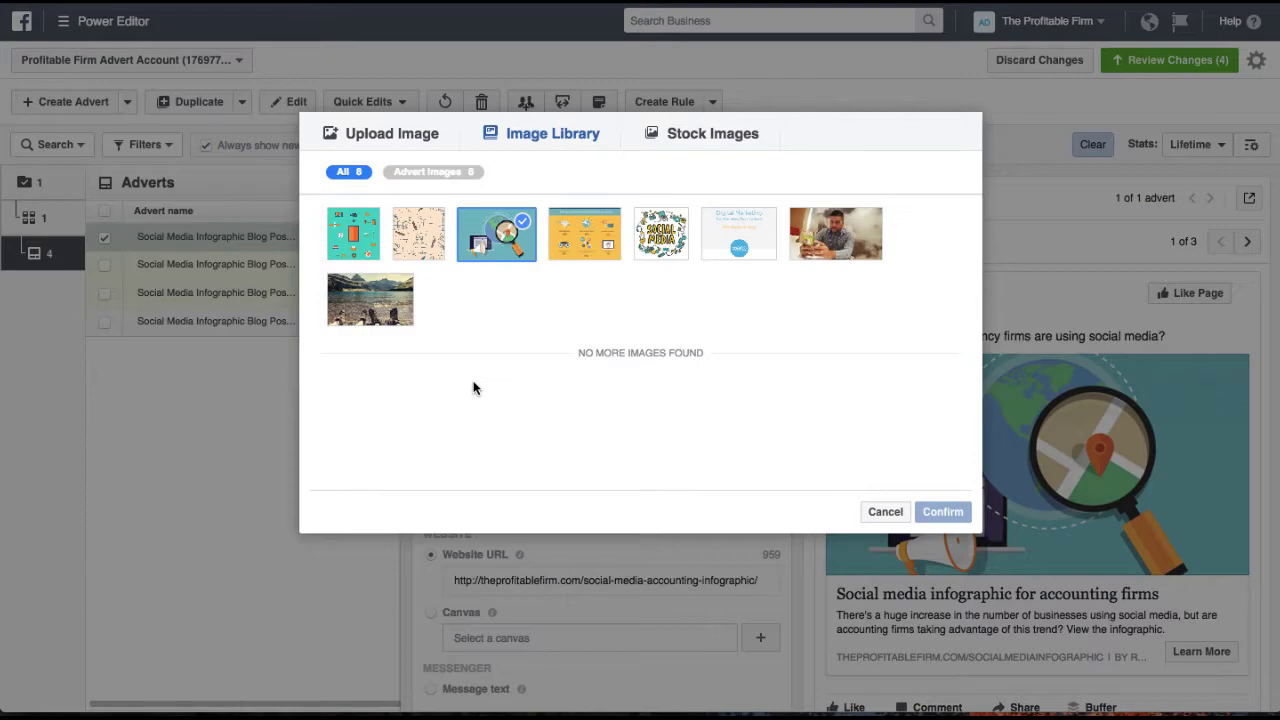
left_click(409, 131)
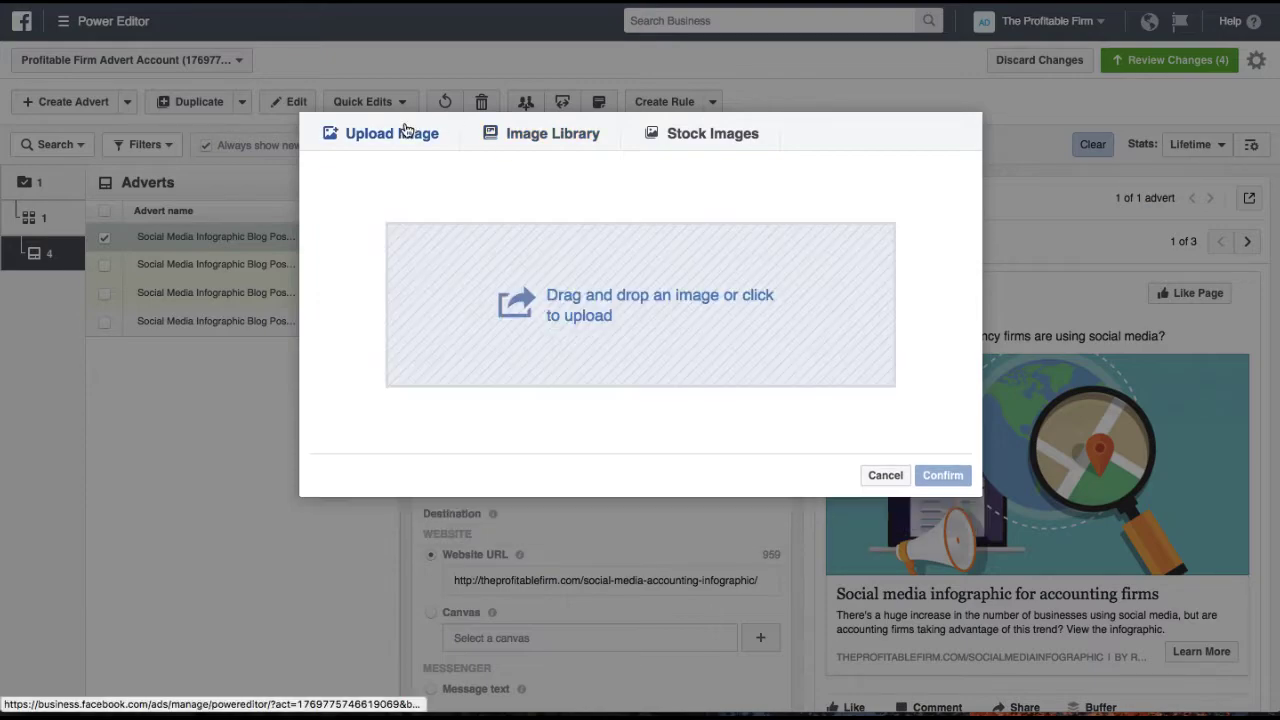
left_click(534, 271)
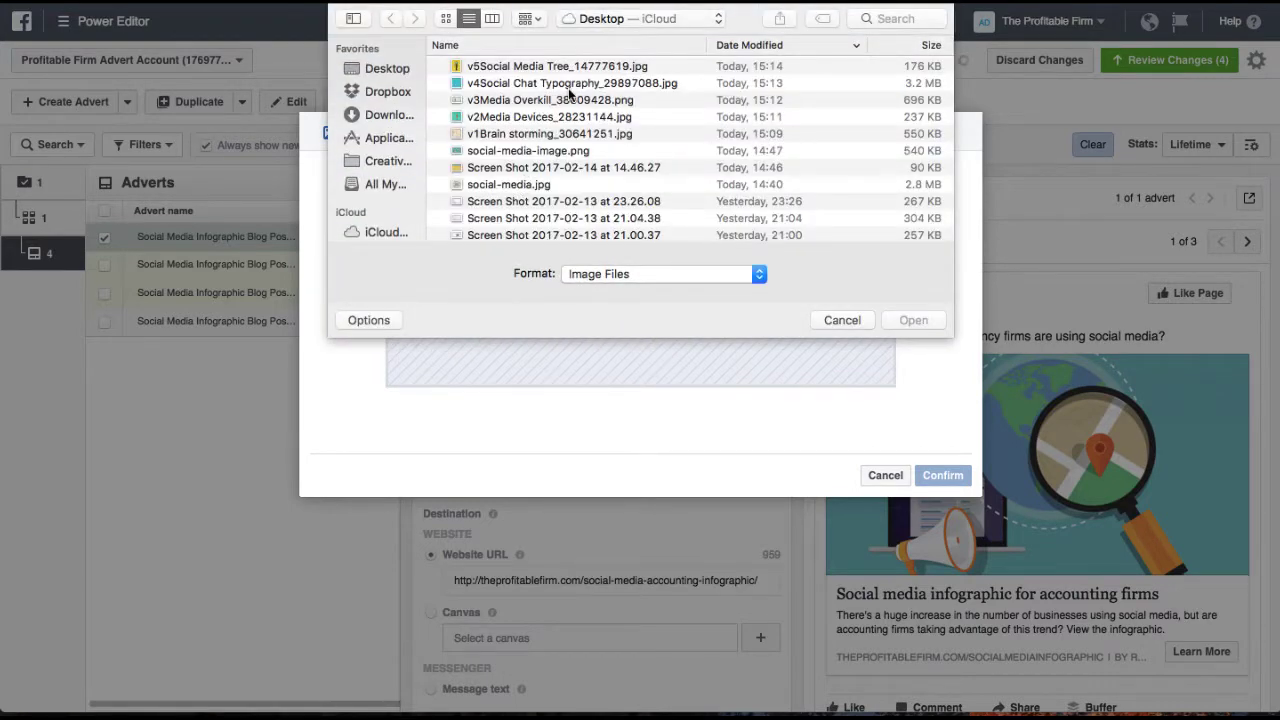
- Preview the v3Media Overkill, v4Social Chat Typography and v5Social Media Tree images on the desktop to compare candidates for Advert D
left_click(568, 100)
key("space")
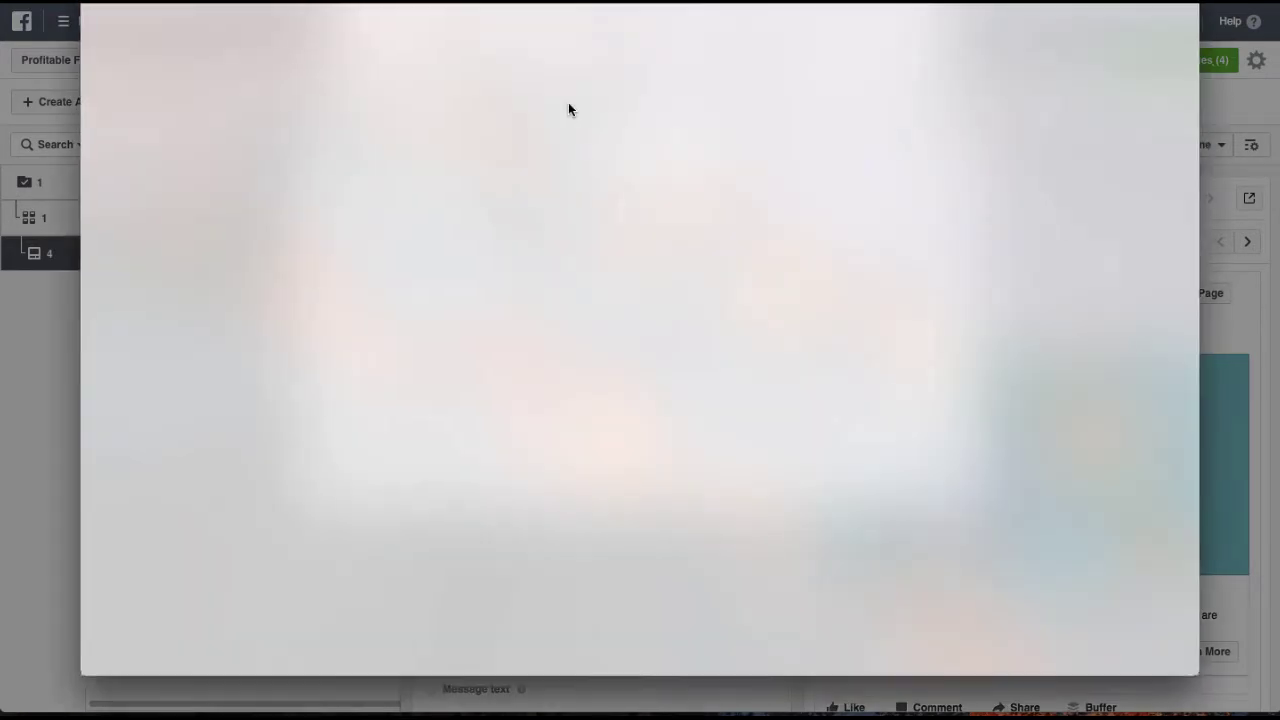
key("space")
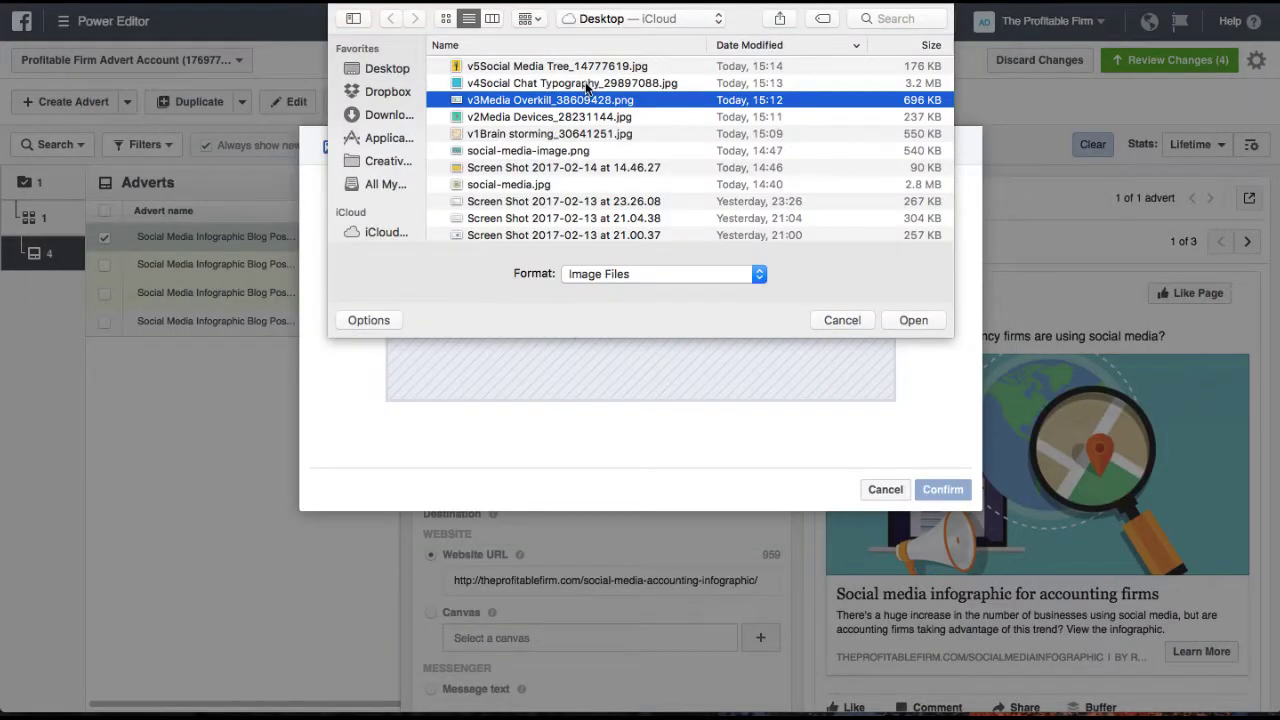
left_click(587, 83)
key("space")
key("space")
left_click(591, 65)
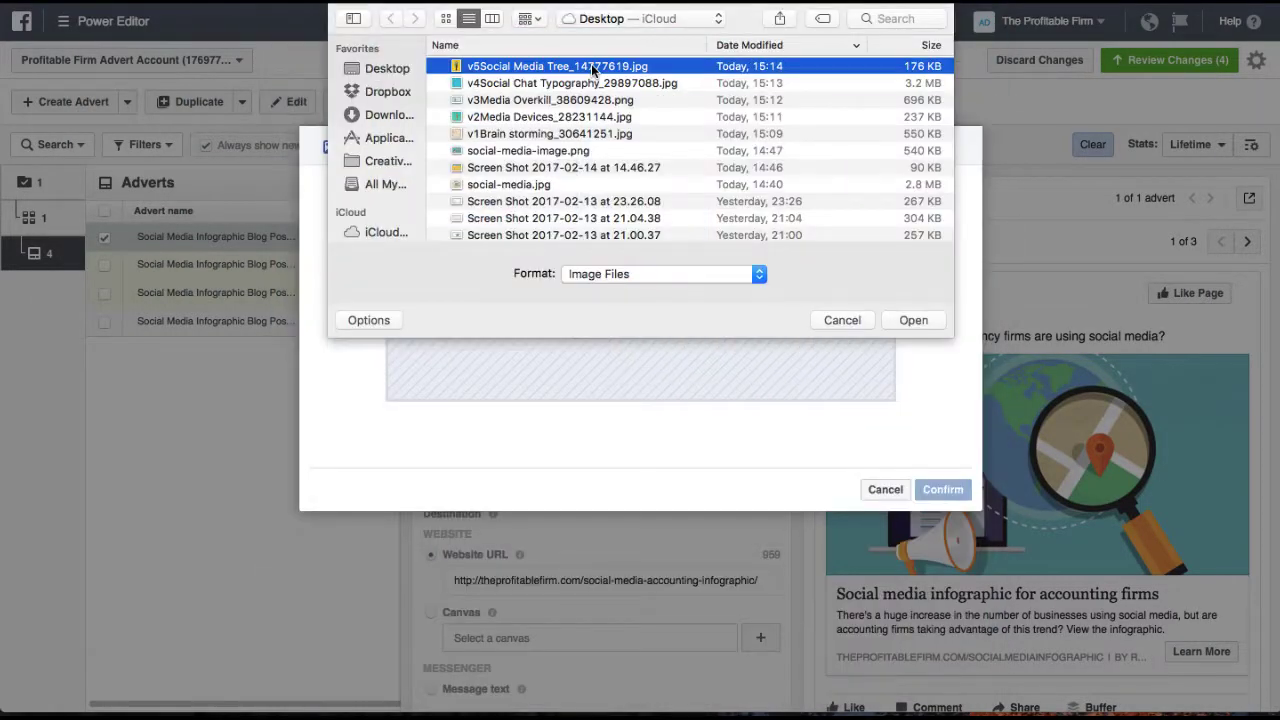
key("space")
key("space")
left_click(576, 99)
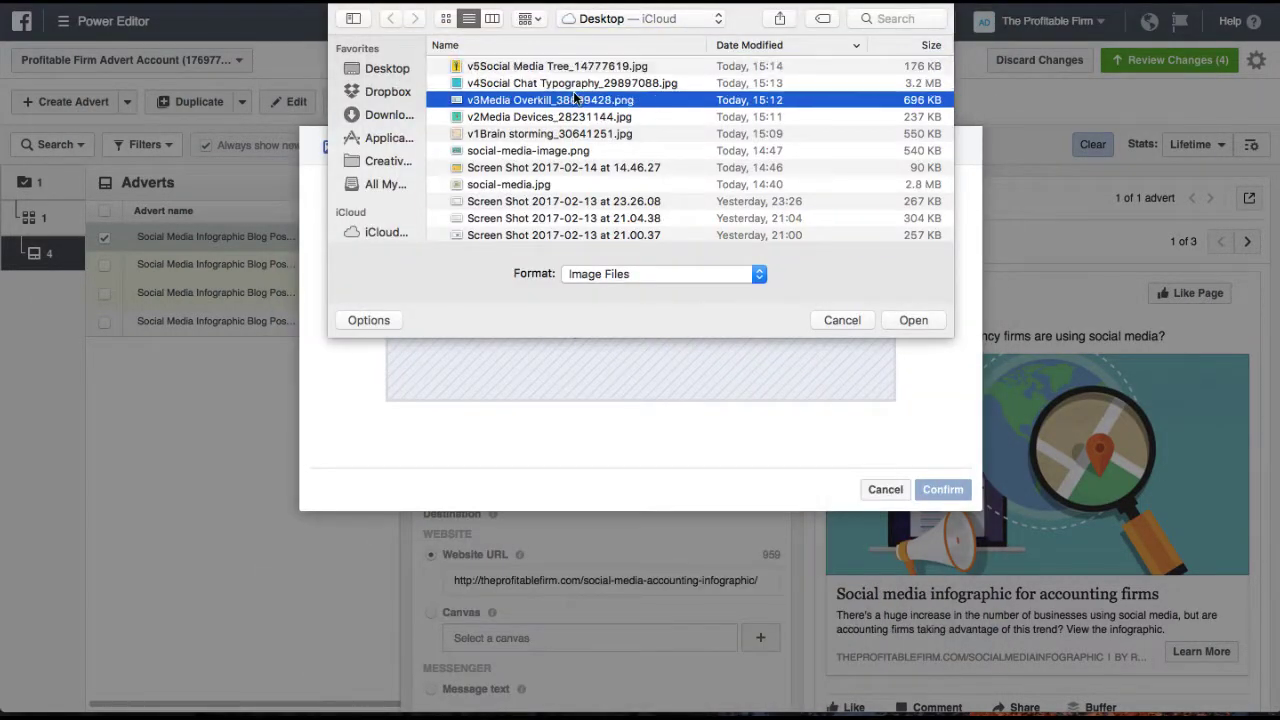
key("space")
key("space")
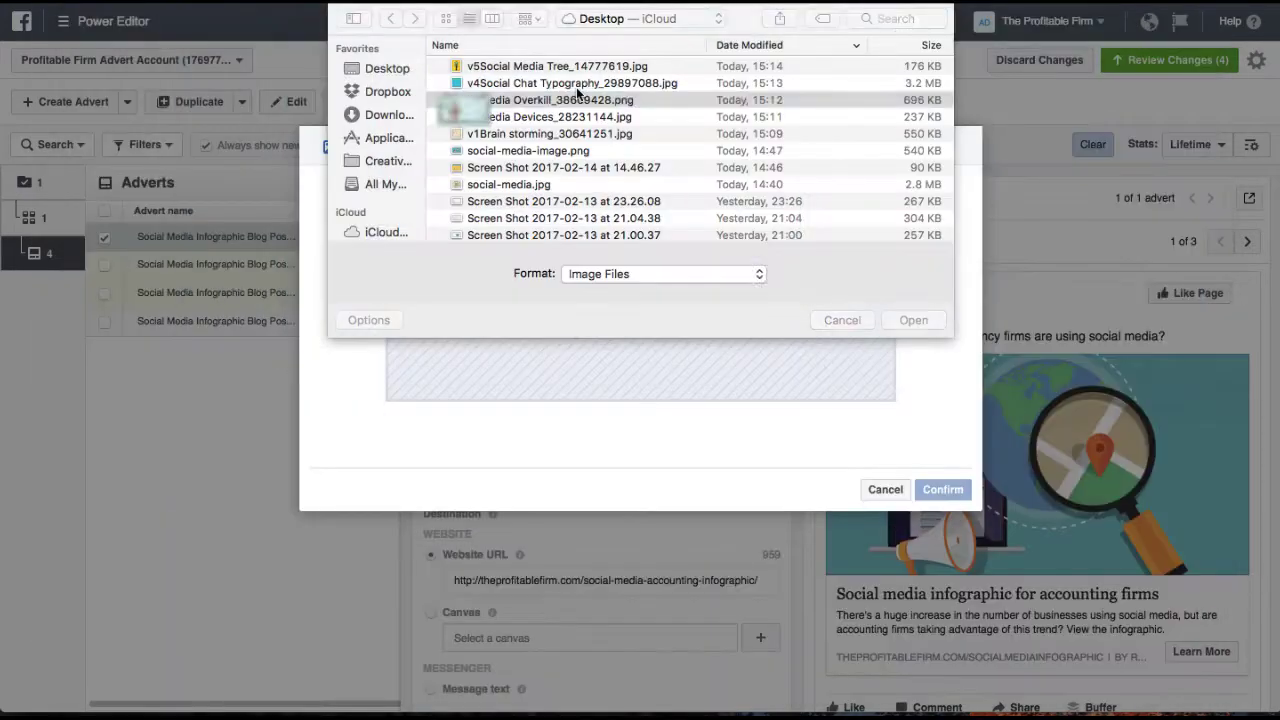
left_click(576, 87)
key("space")
key("space")
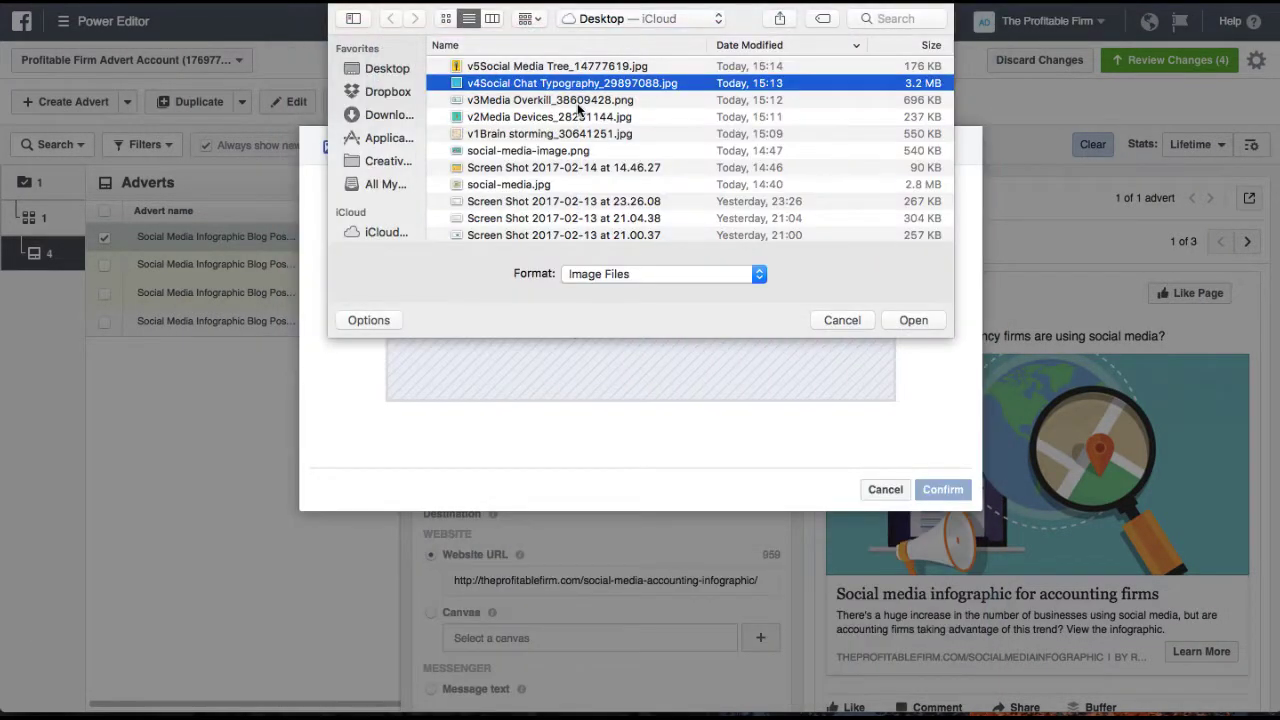
- Upload v3Media Overkill_38609428.png as Advert D's image, check the advert's destination and text settings, and close its editor
double_click(582, 103)
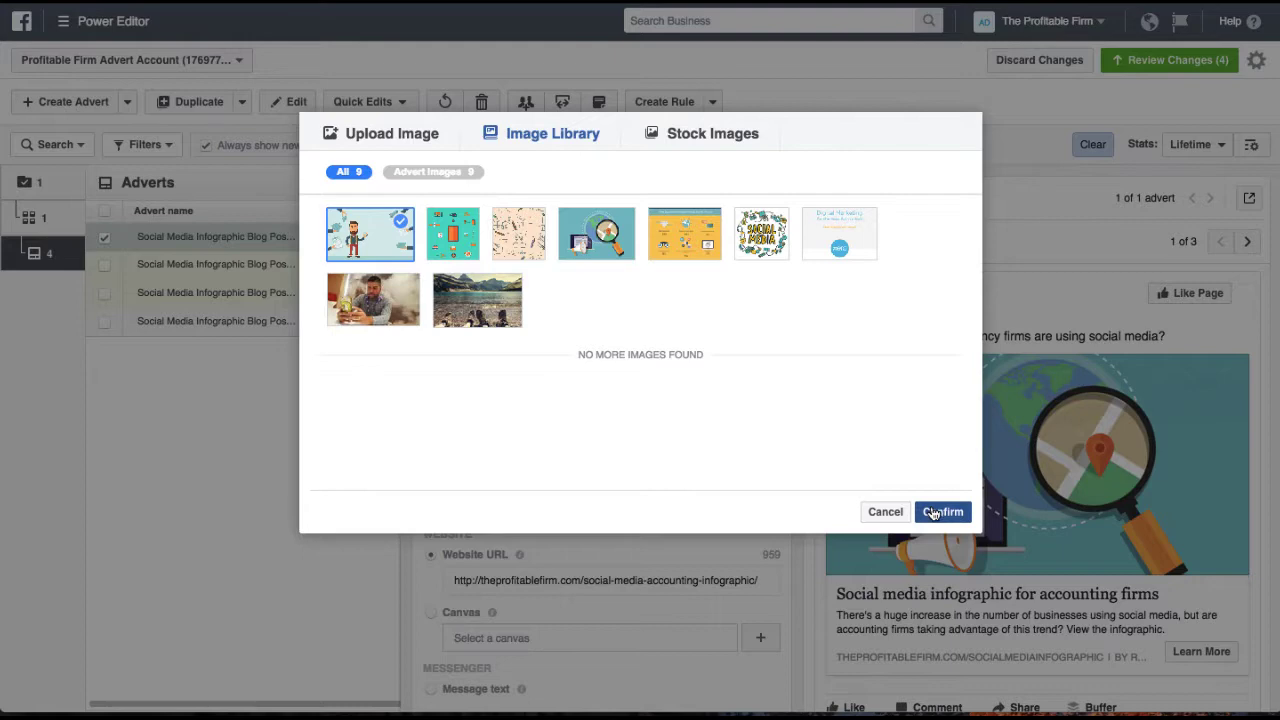
left_click(931, 513)
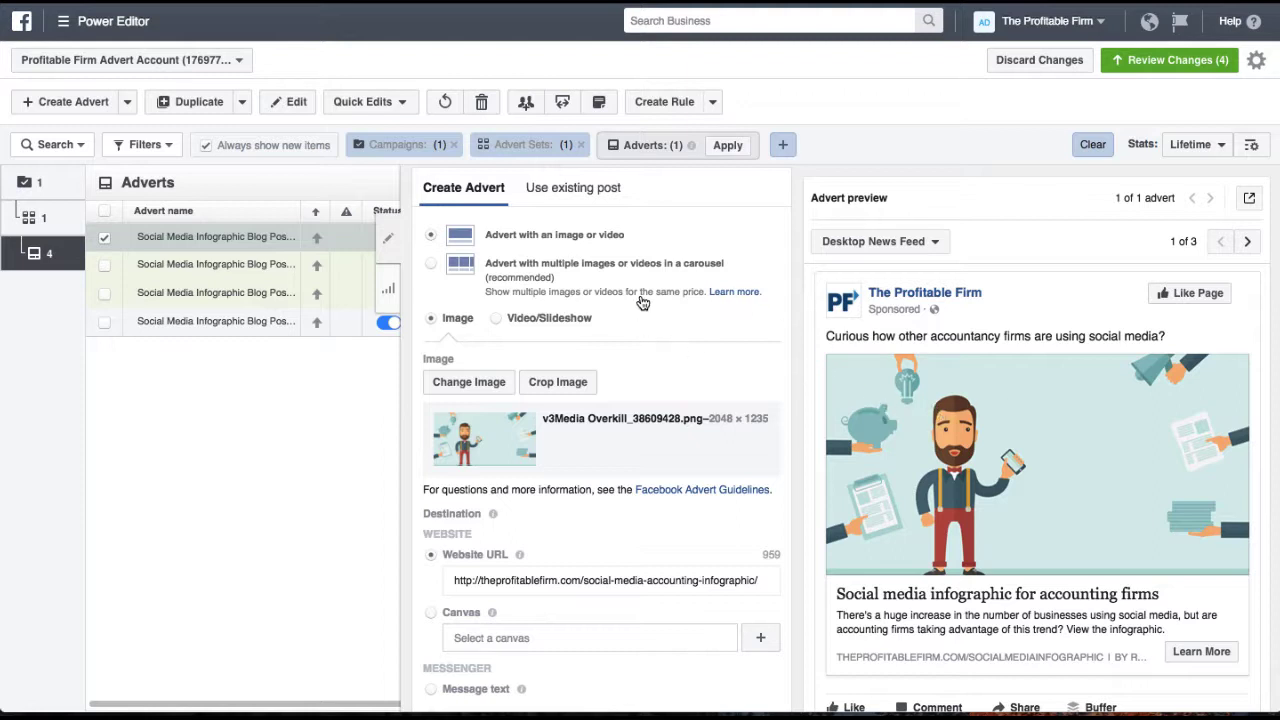
scroll(613, 360, "down", 3)
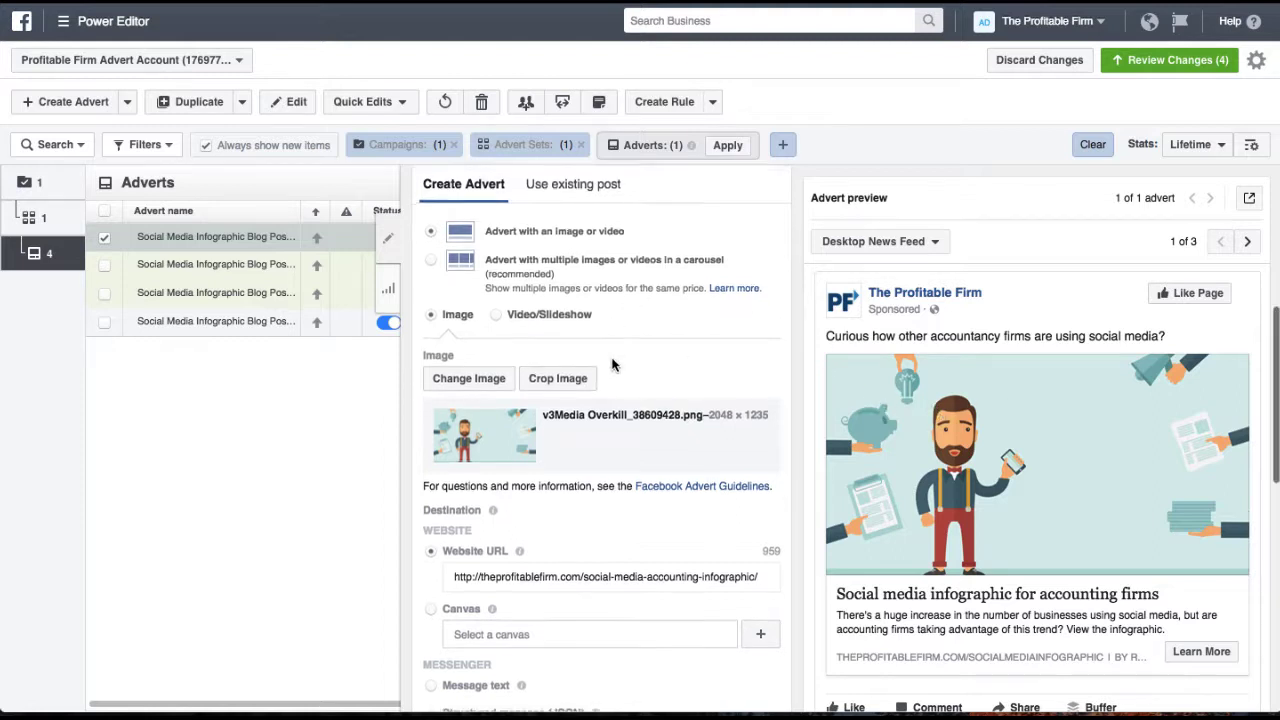
scroll(613, 365, "up", 2)
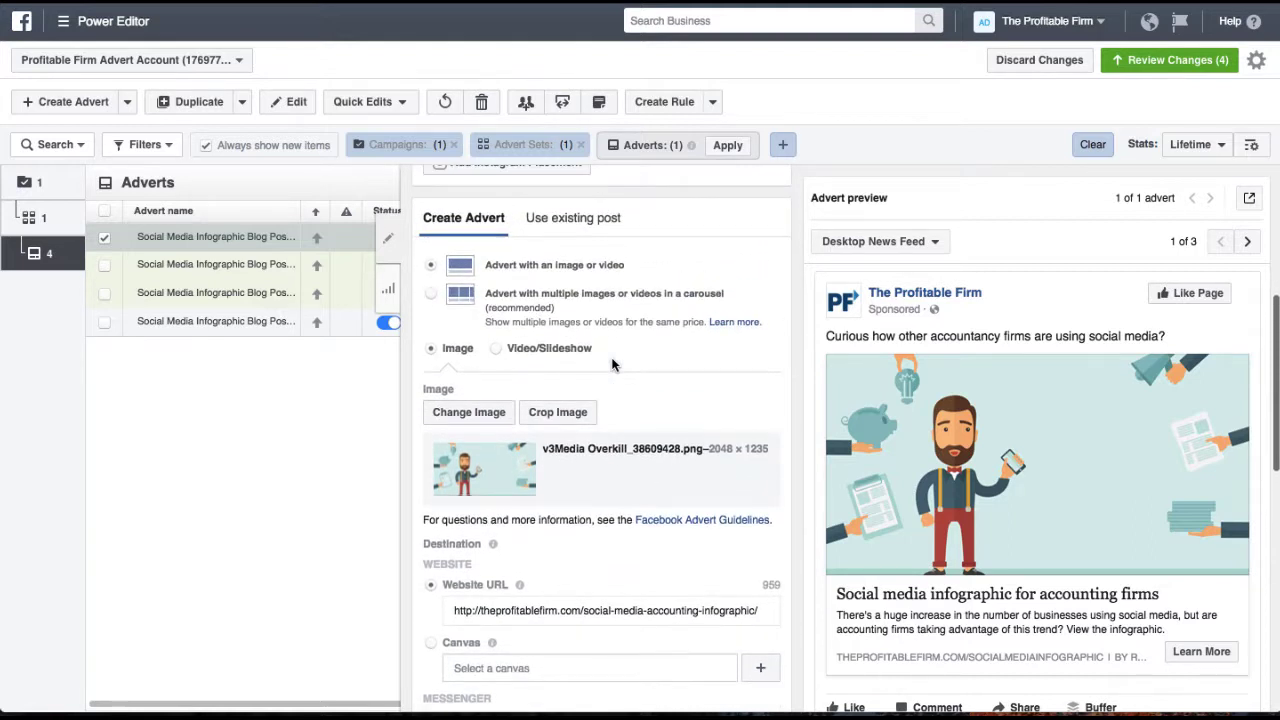
scroll(613, 365, "down", 2)
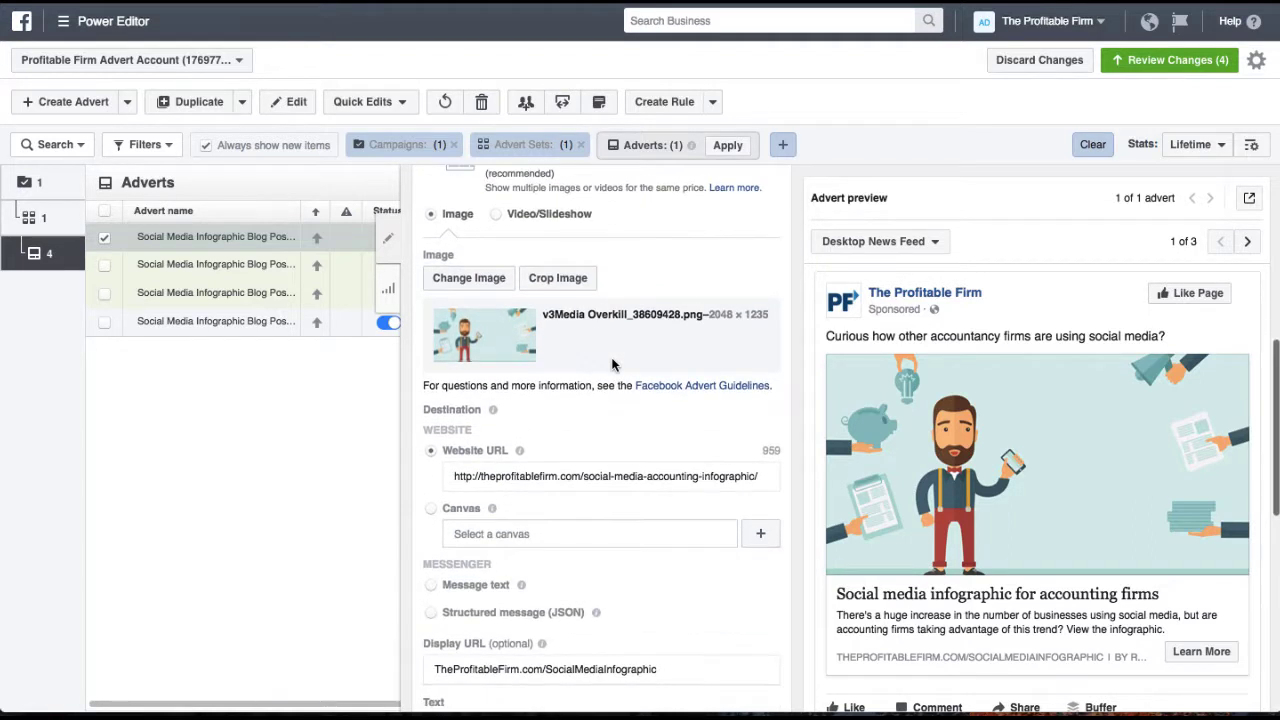
scroll(506, 381, "down", 2)
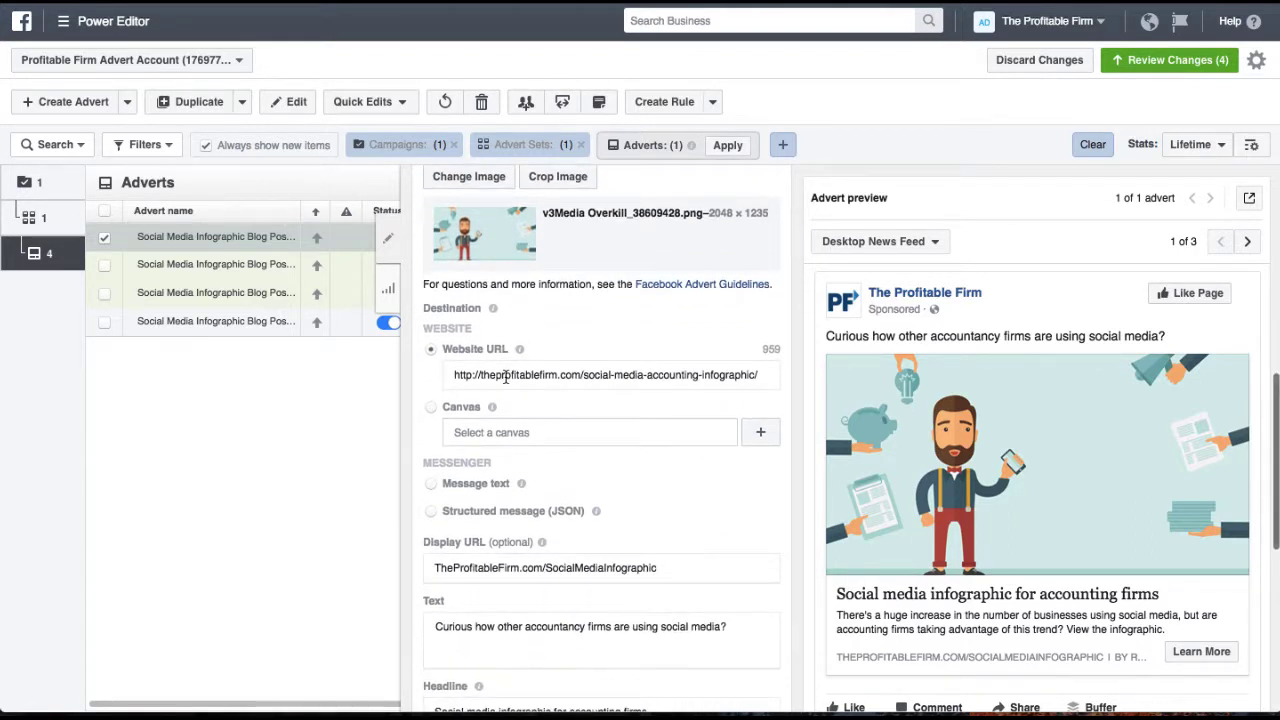
scroll(506, 377, "up", 1)
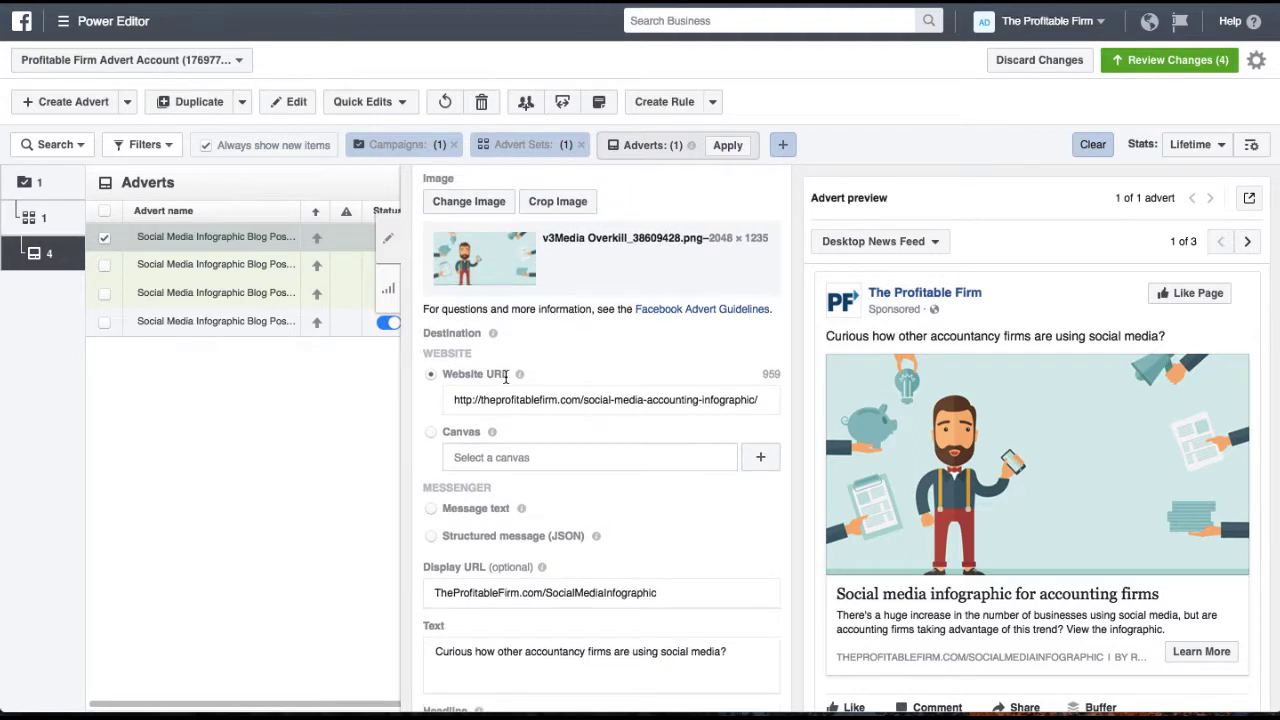
left_click(396, 246)
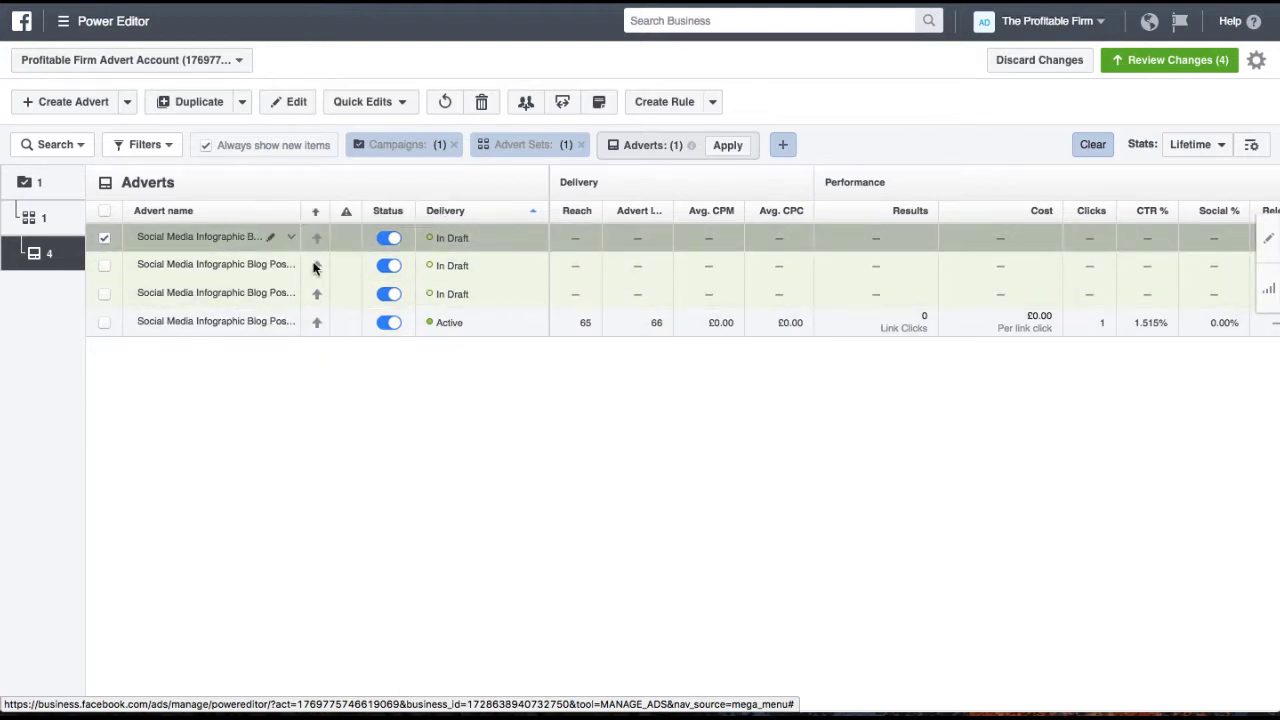
- Review and apply all pending changes to Adverts A, B, C and D, and dismiss the summary
left_click(1153, 63)
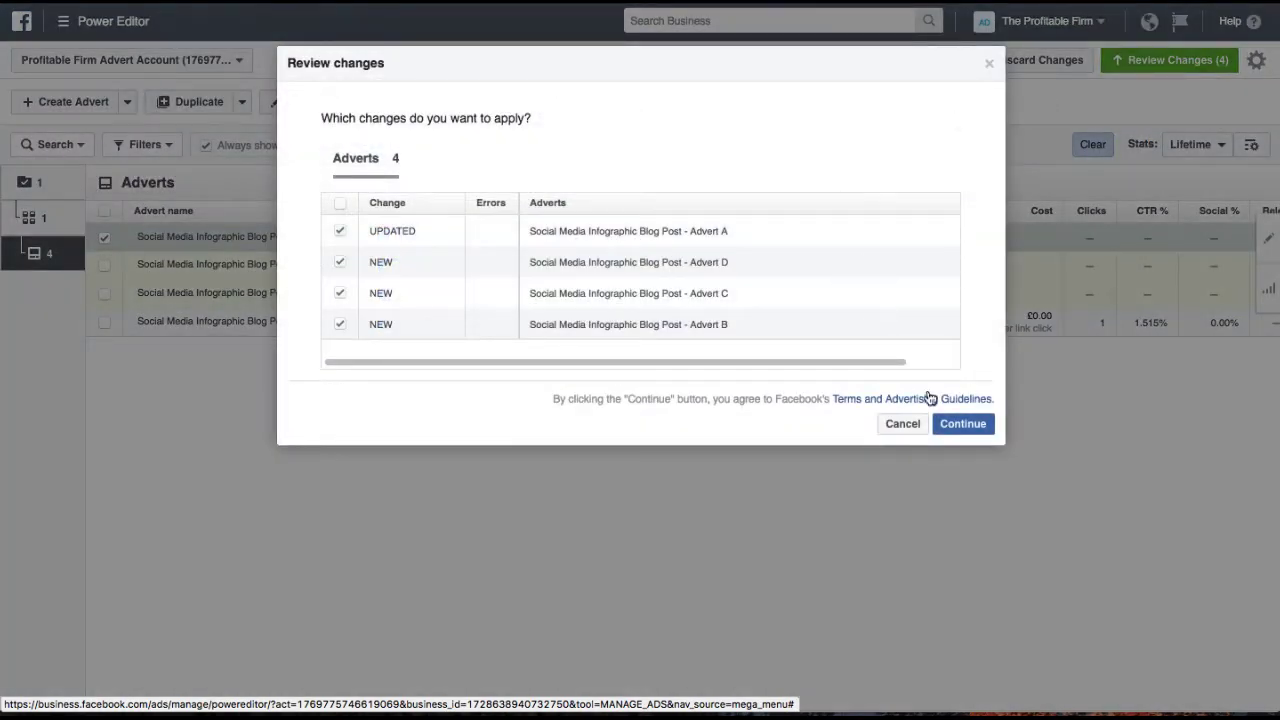
left_click(958, 428)
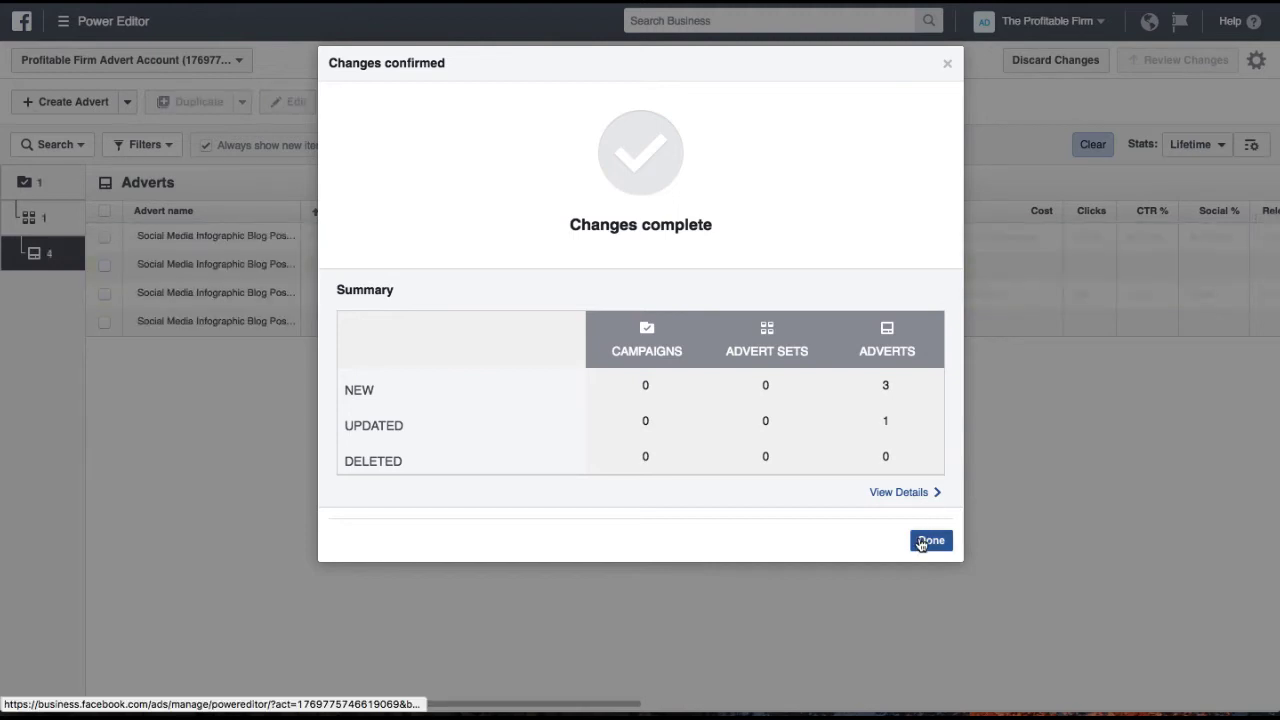
left_click(922, 543)
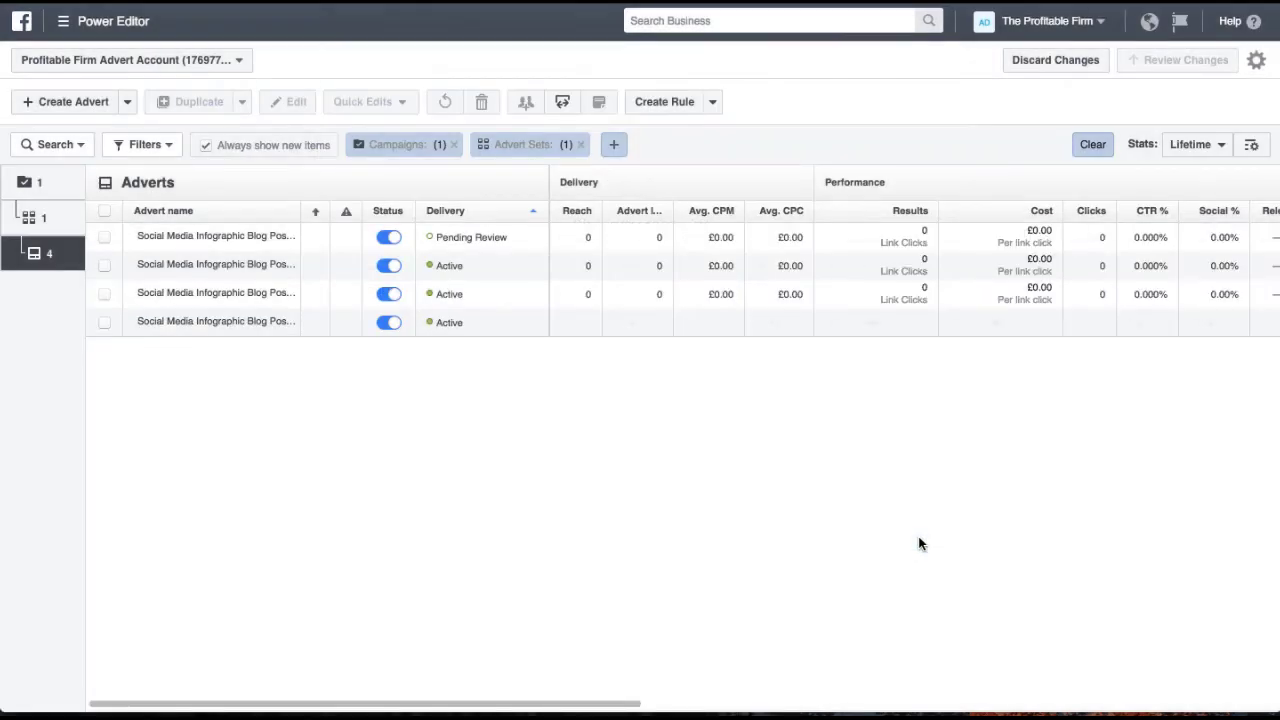